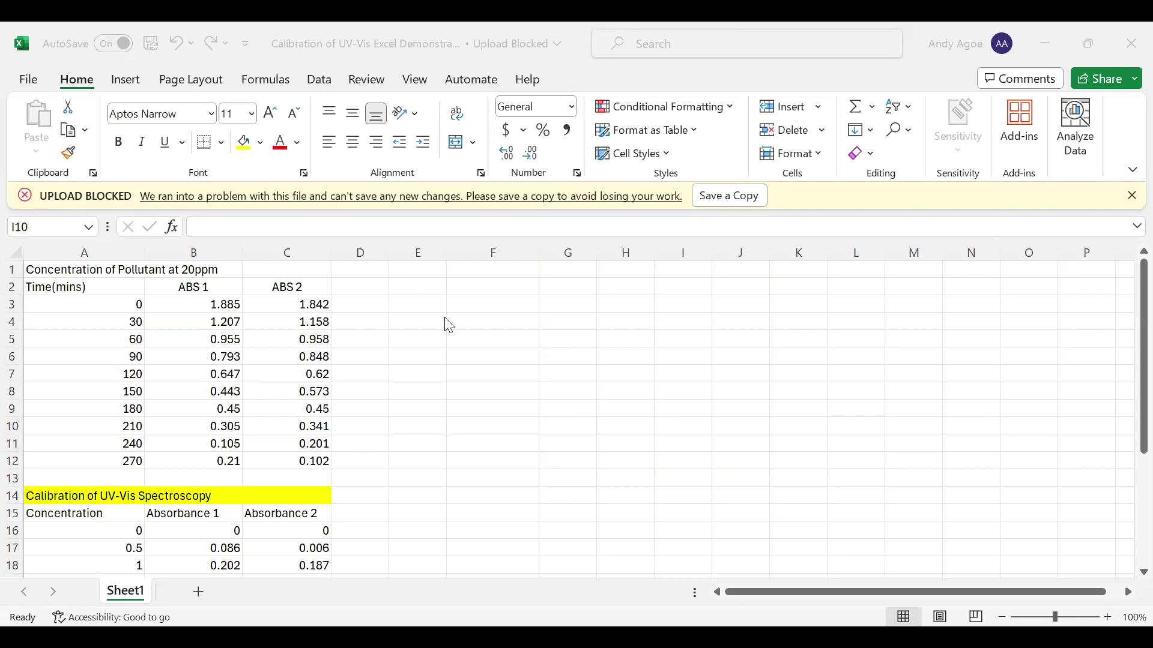
Insert an empty markers-only scatter chart on the sheet.
{"action": "scroll", "coordinate": [452, 462], "scroll_direction": "down", "scroll_amount": 2}
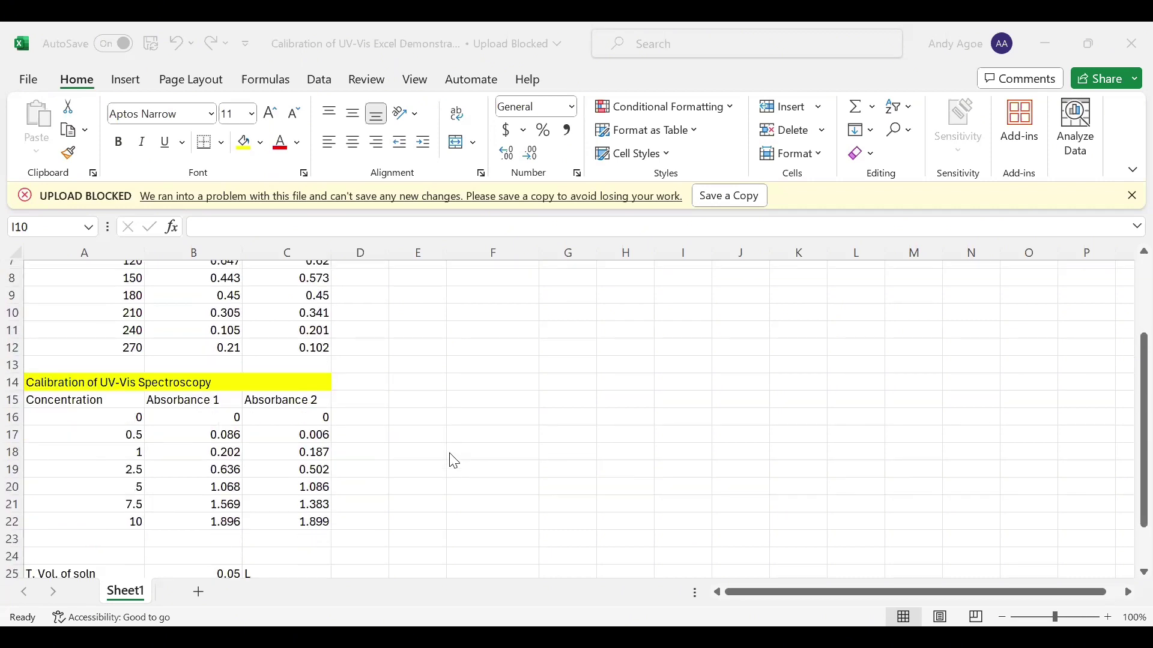
{"action": "scroll", "coordinate": [454, 461], "scroll_direction": "up", "scroll_amount": 3}
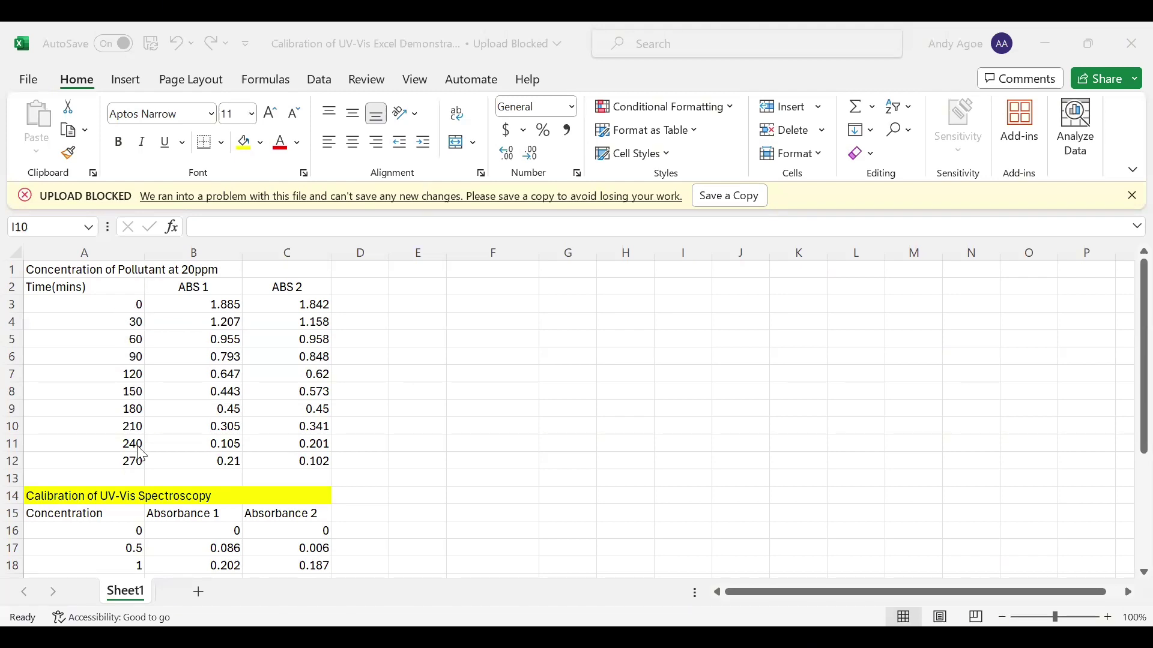
{"action": "scroll", "coordinate": [287, 461], "scroll_direction": "down", "scroll_amount": 2}
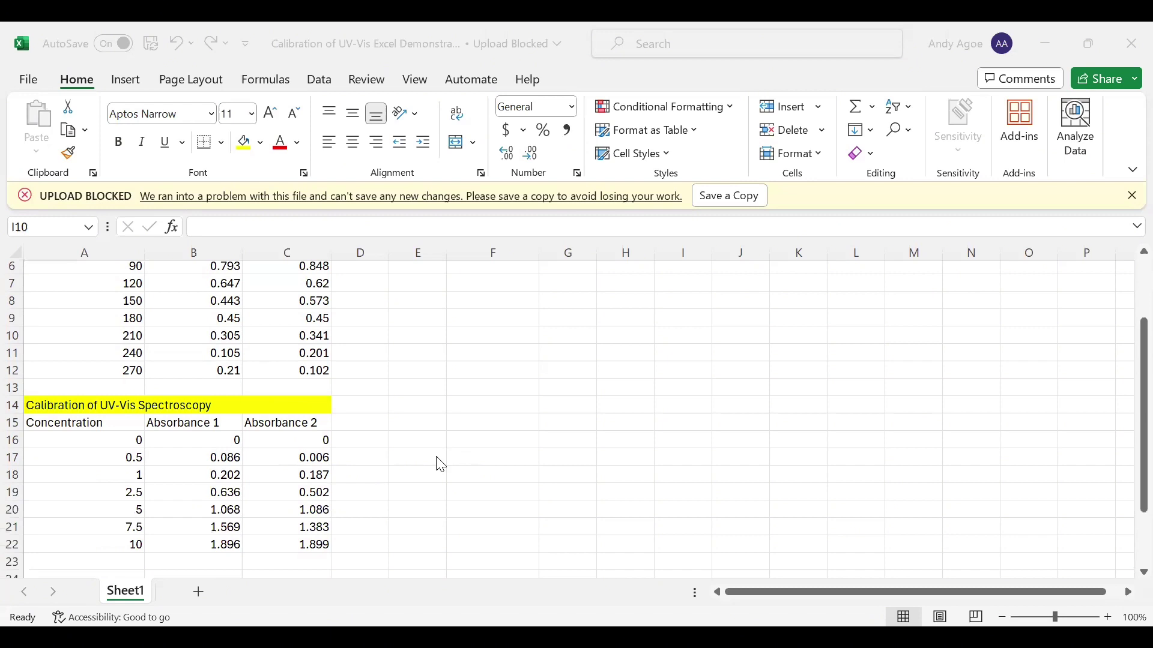
{"action": "key", "text": "alt+Tab"}
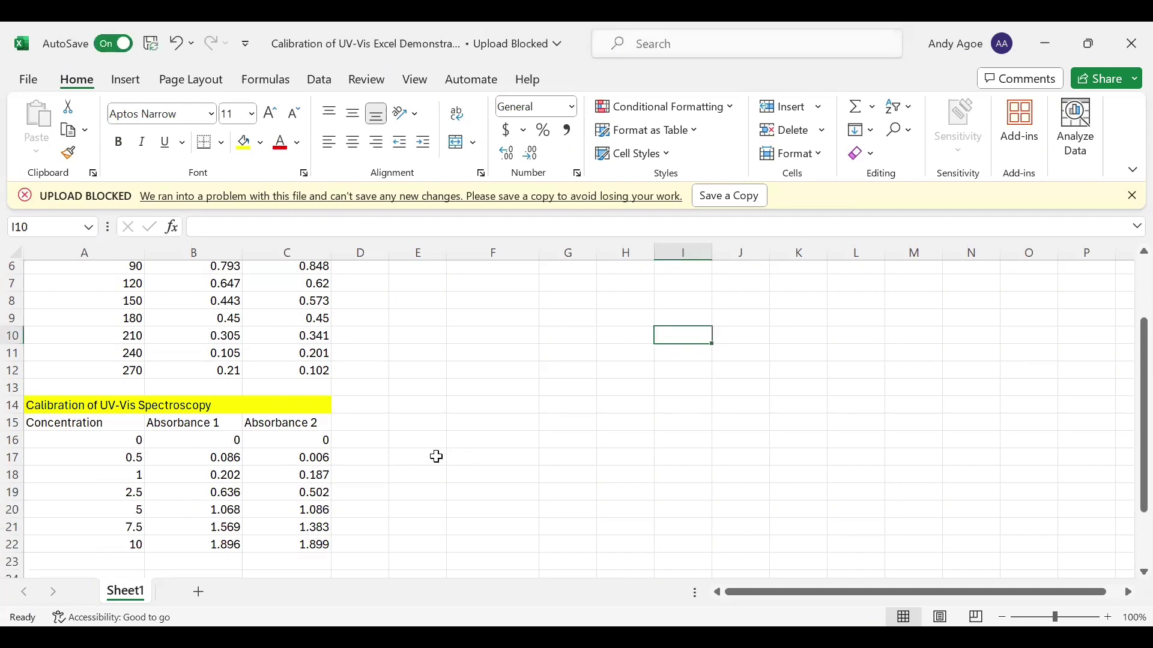
{"action": "left_click", "coordinate": [128, 85]}
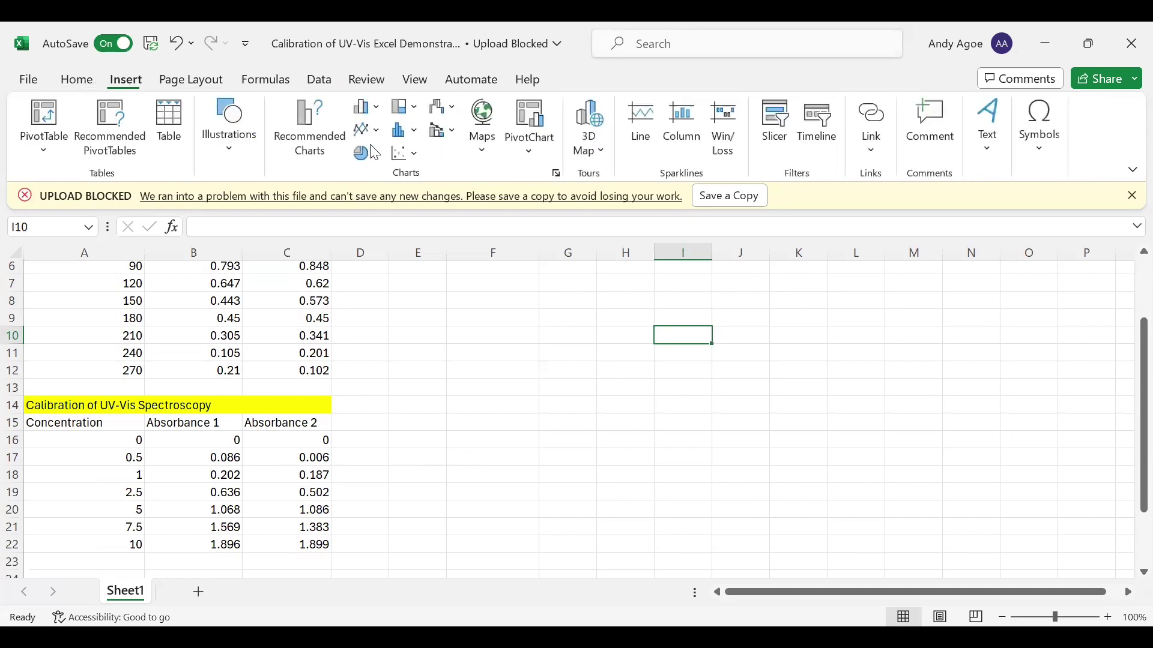
{"action": "left_click", "coordinate": [405, 155]}
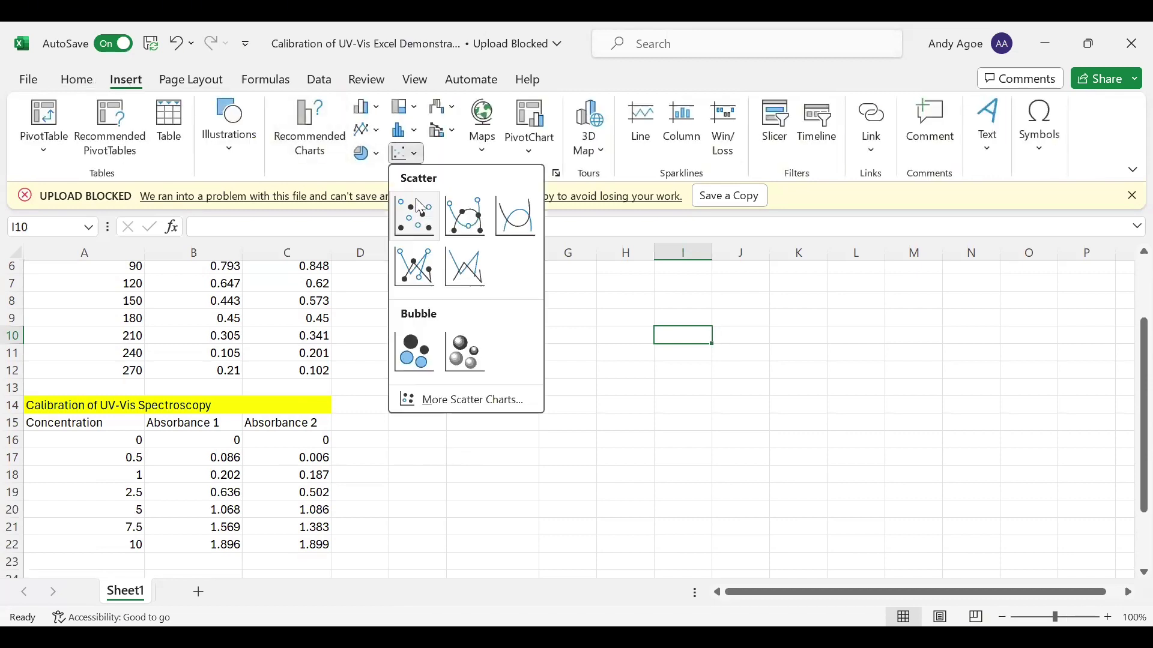
{"action": "left_click", "coordinate": [422, 212]}
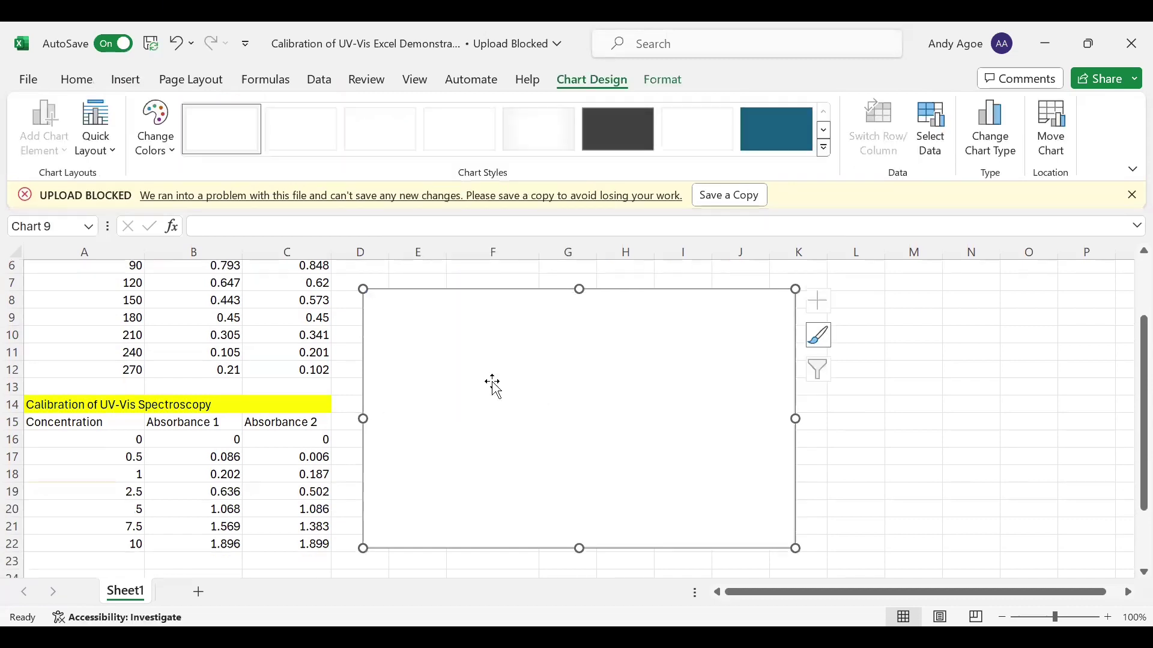
Add a series named from B15 with X values A16:A22 and Y values B16:B22.
{"action": "right_click", "coordinate": [497, 389]}
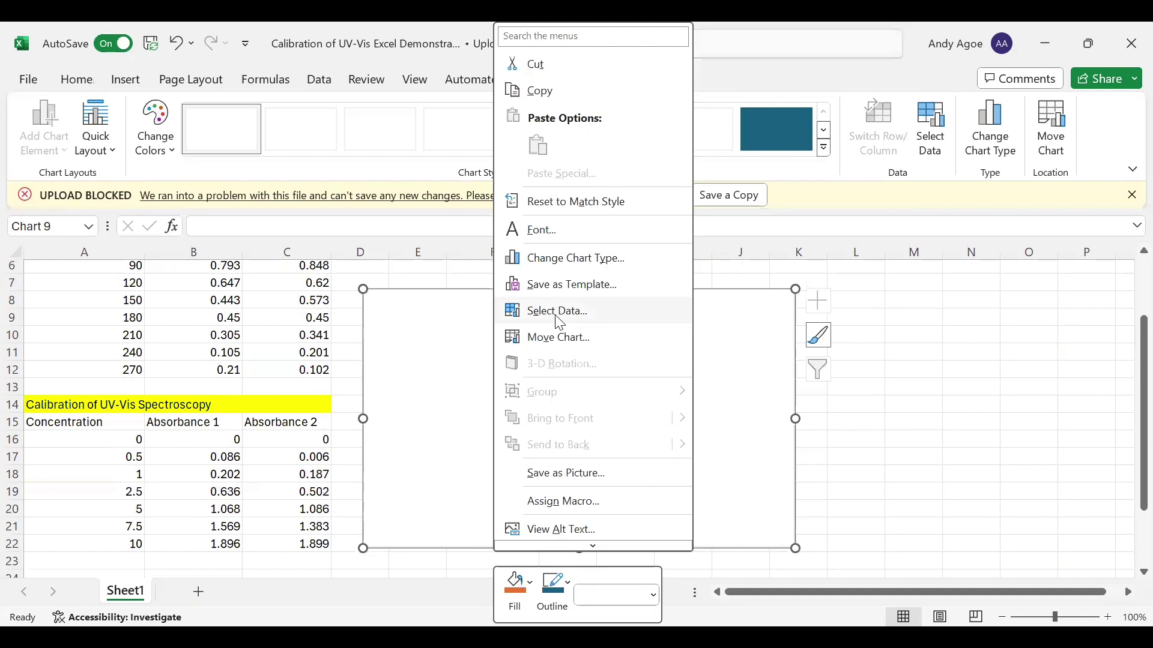
{"action": "left_click", "coordinate": [559, 323]}
{"action": "left_click", "coordinate": [494, 349]}
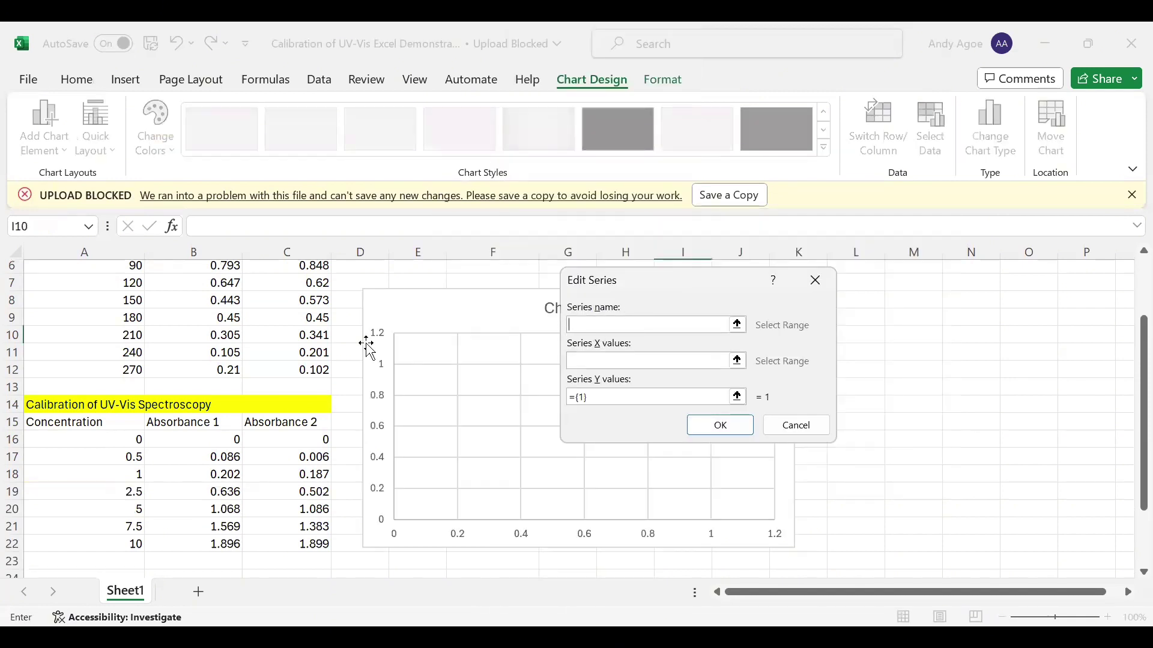
{"action": "left_click", "coordinate": [195, 423]}
{"action": "left_click", "coordinate": [593, 360]}
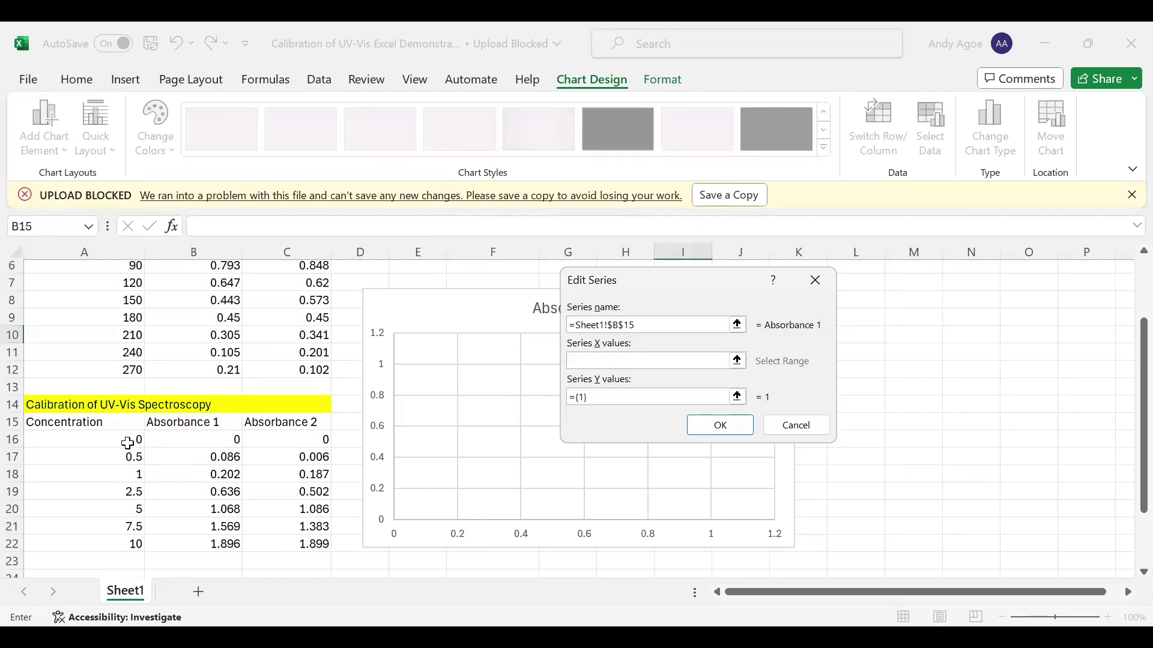
{"action": "left_click_drag", "start_coordinate": [127, 443], "coordinate": [129, 542]}
{"action": "left_click", "coordinate": [624, 393]}
{"action": "key", "text": "BackSpace"}
{"action": "key", "text": "BackSpace"}
{"action": "key", "text": "BackSpace"}
{"action": "key", "text": "BackSpace"}
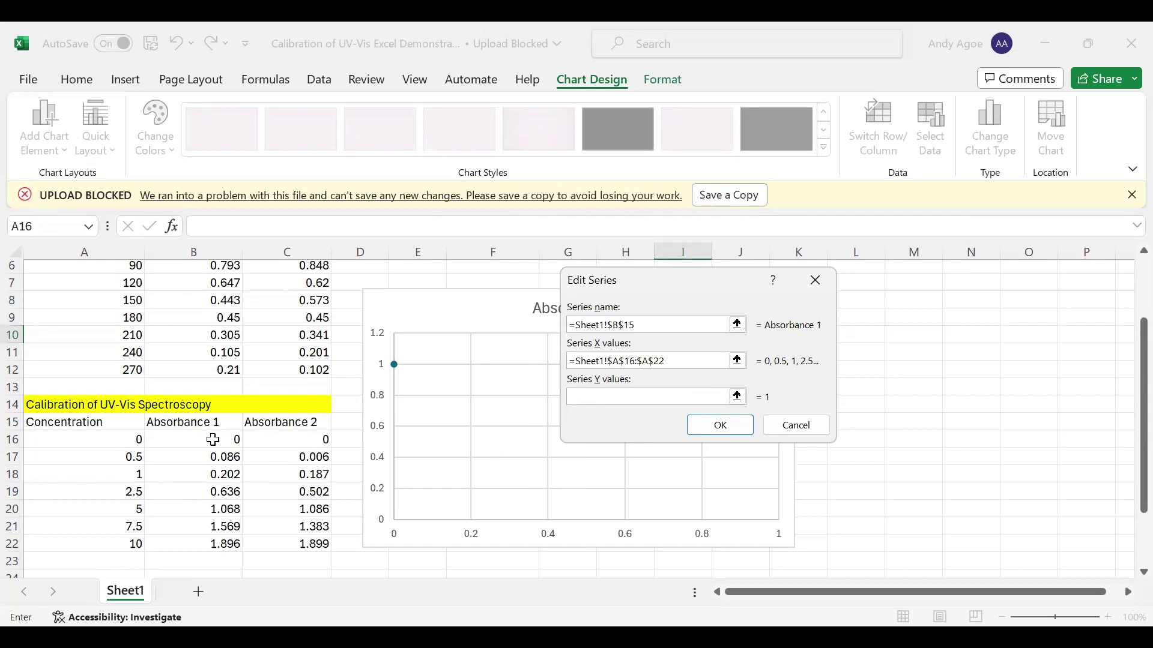
{"action": "left_click_drag", "start_coordinate": [211, 542], "coordinate": [210, 543]}
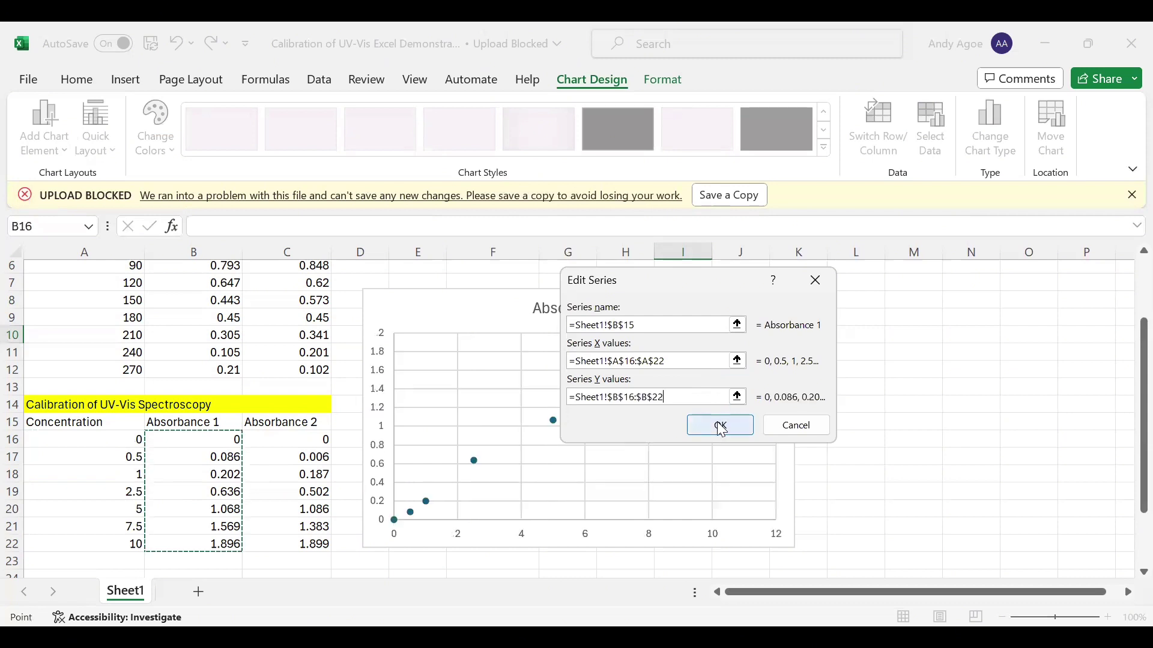
{"action": "left_click", "coordinate": [721, 427]}
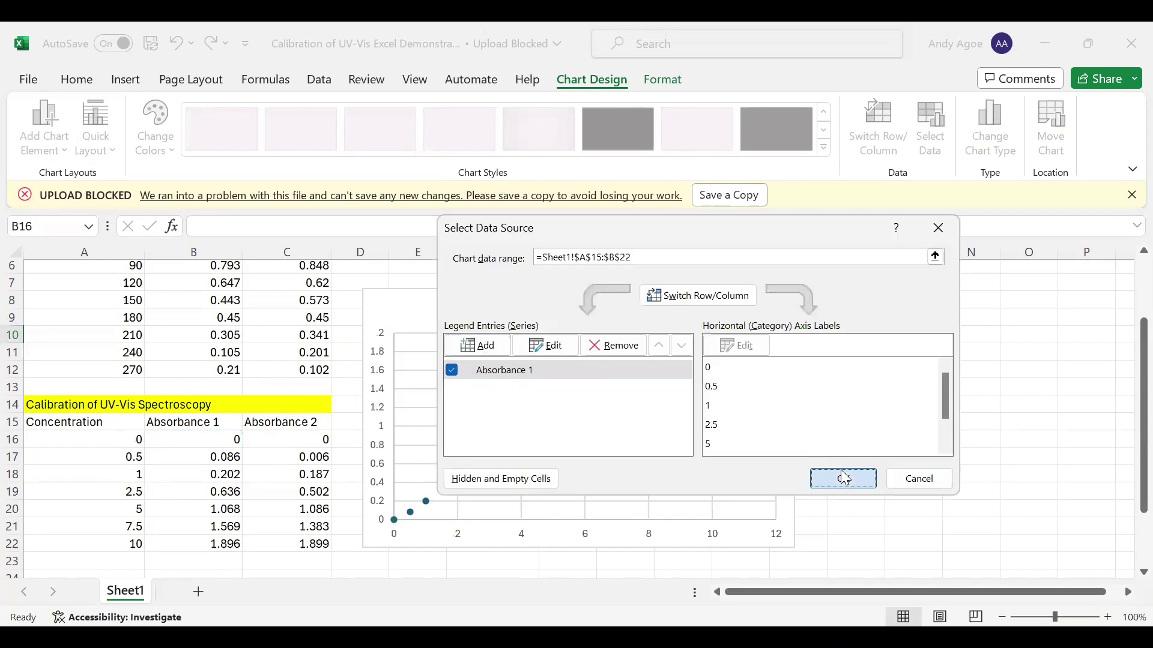
{"action": "left_click", "coordinate": [843, 478]}
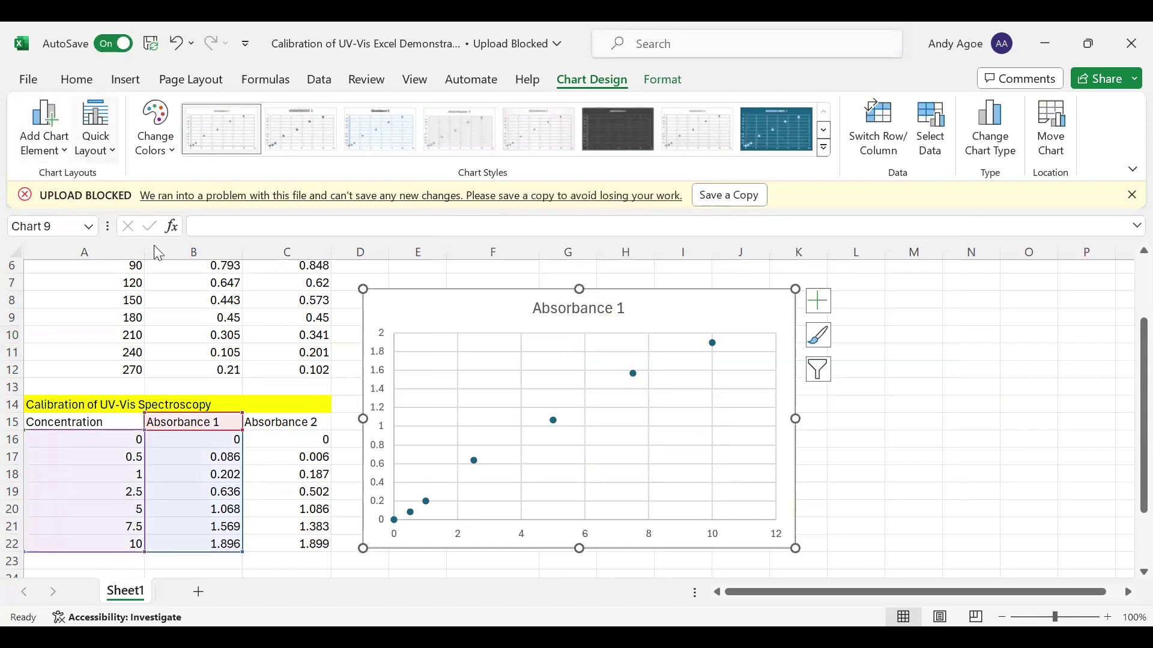
Apply Quick Layout 9 for axis titles, linear trendline, equation and R², with the equation at 15 pt.
{"action": "left_click", "coordinate": [109, 155]}
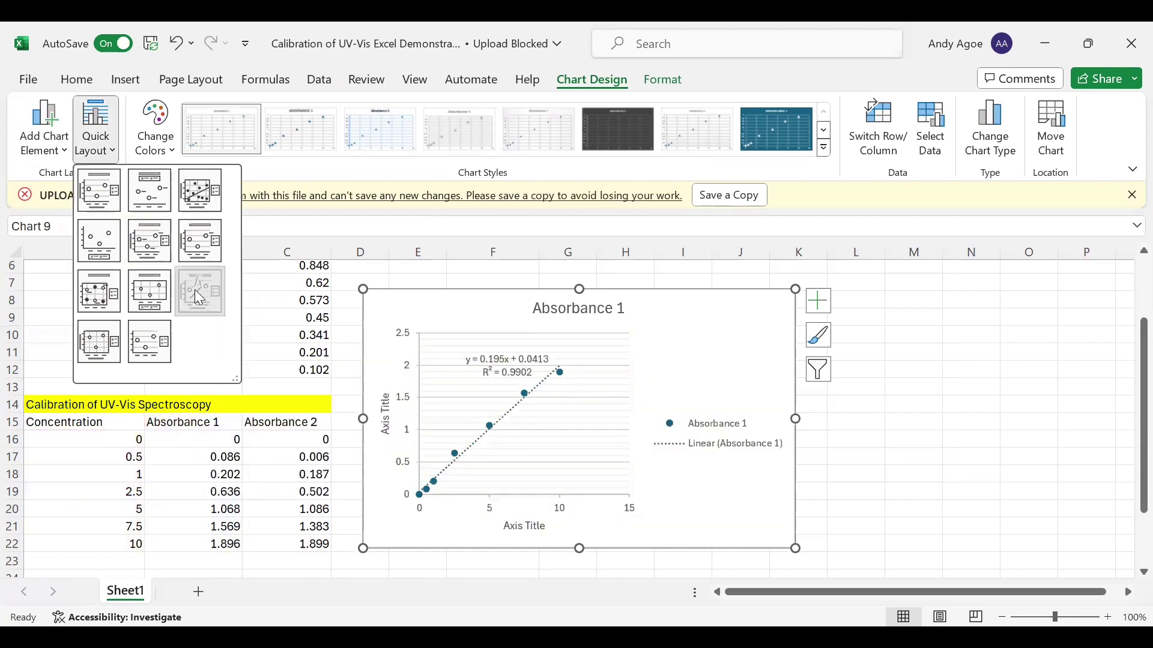
{"action": "left_click", "coordinate": [199, 297]}
{"action": "left_click", "coordinate": [541, 365]}
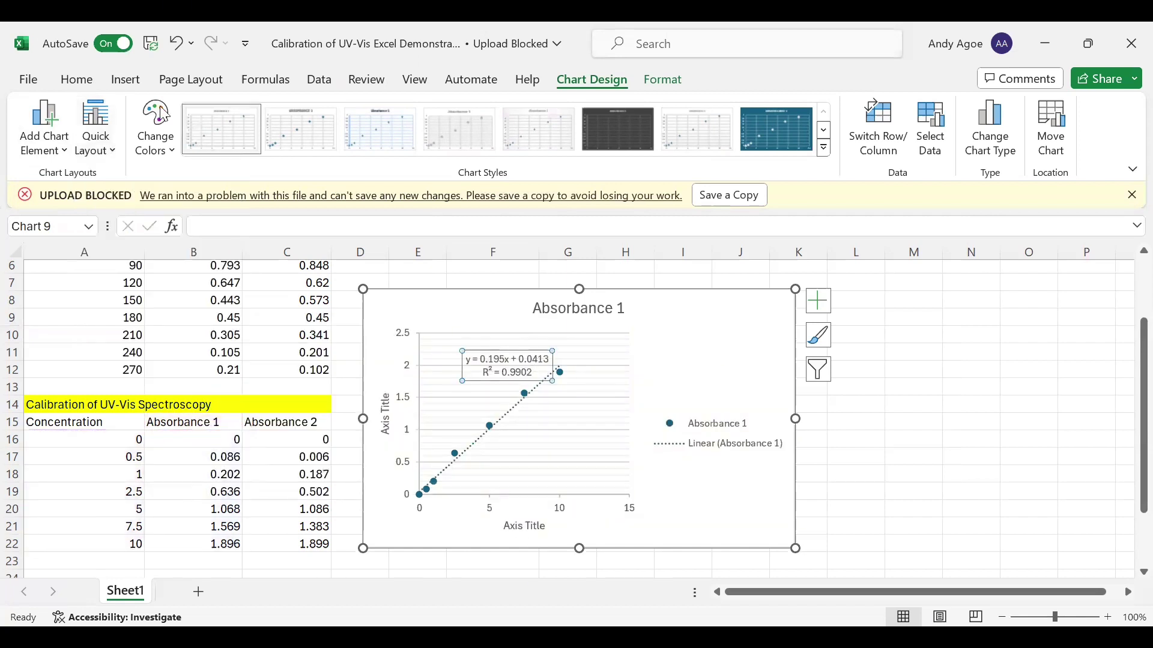
{"action": "left_click", "coordinate": [131, 83]}
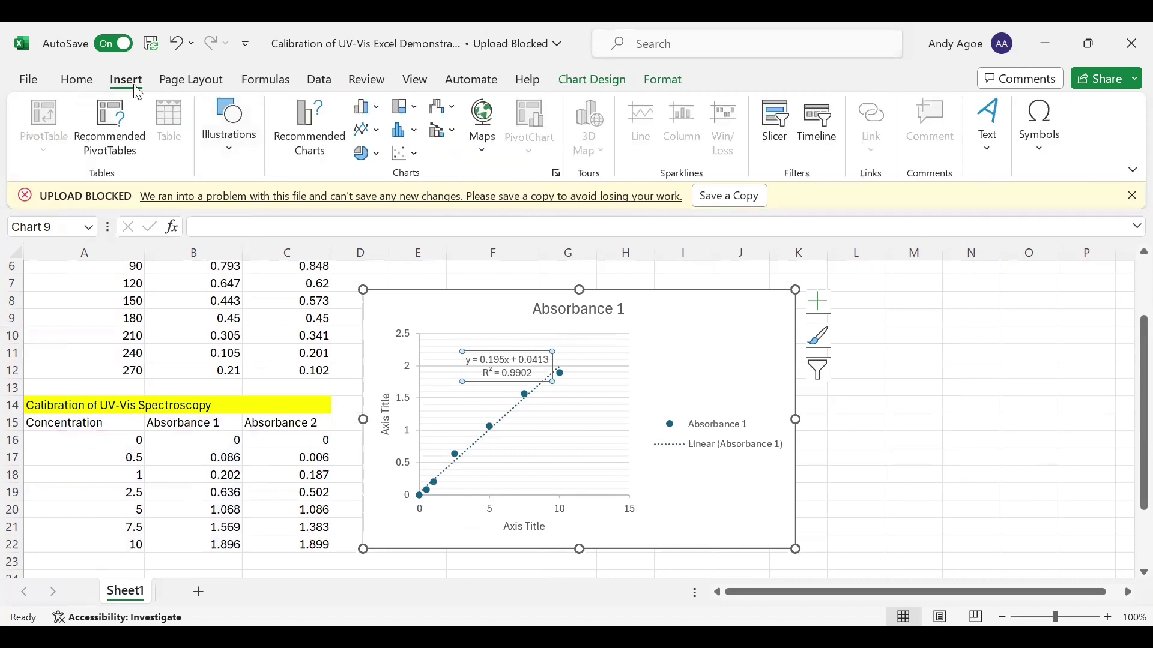
{"action": "left_click", "coordinate": [77, 80]}
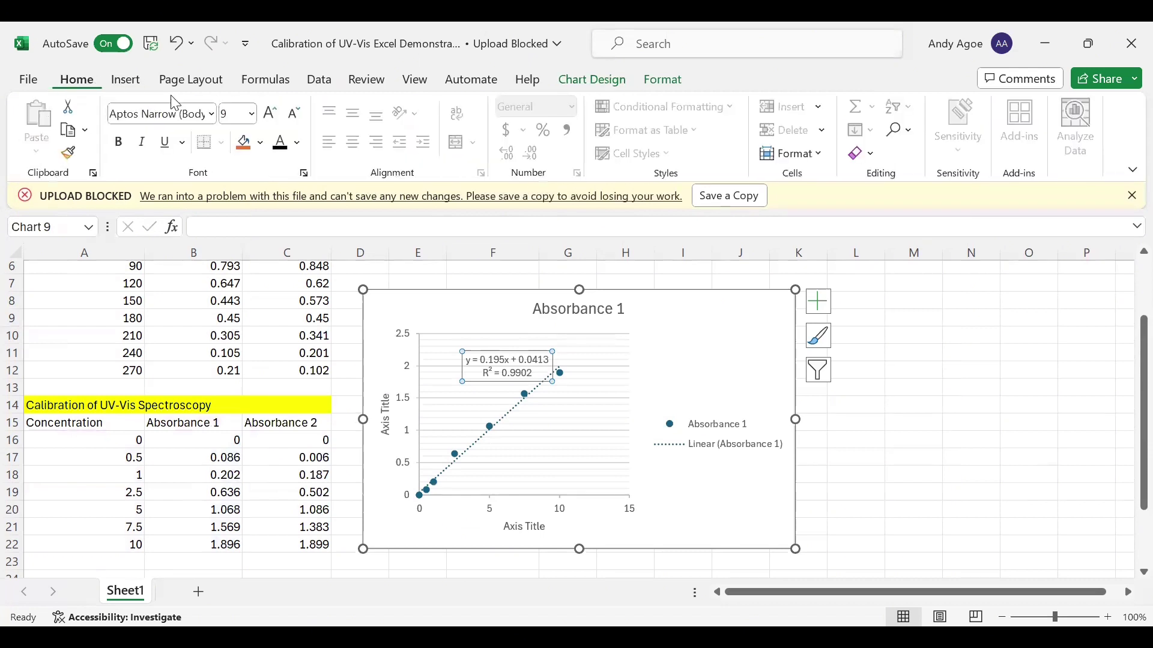
{"action": "left_click", "coordinate": [237, 114]}
{"action": "type", "text": "15"}
{"action": "key", "text": "Return"}
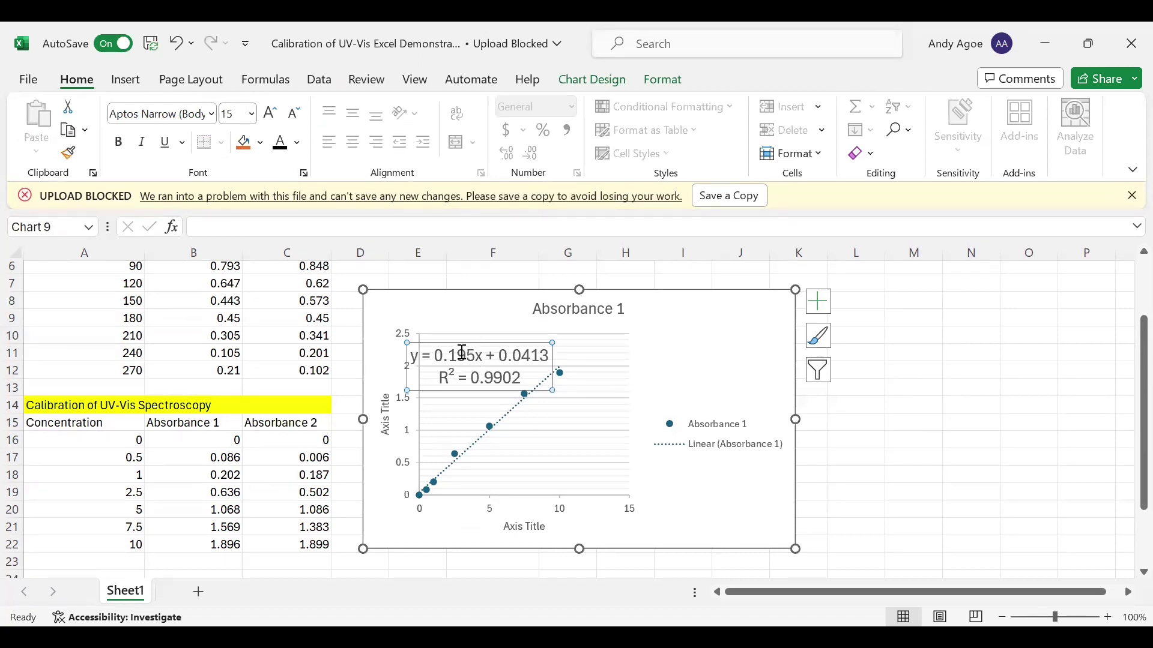
Move the equation label to the chart's upper right and shift the chart right and down.
{"action": "left_click_drag", "start_coordinate": [439, 341], "coordinate": [663, 325]}
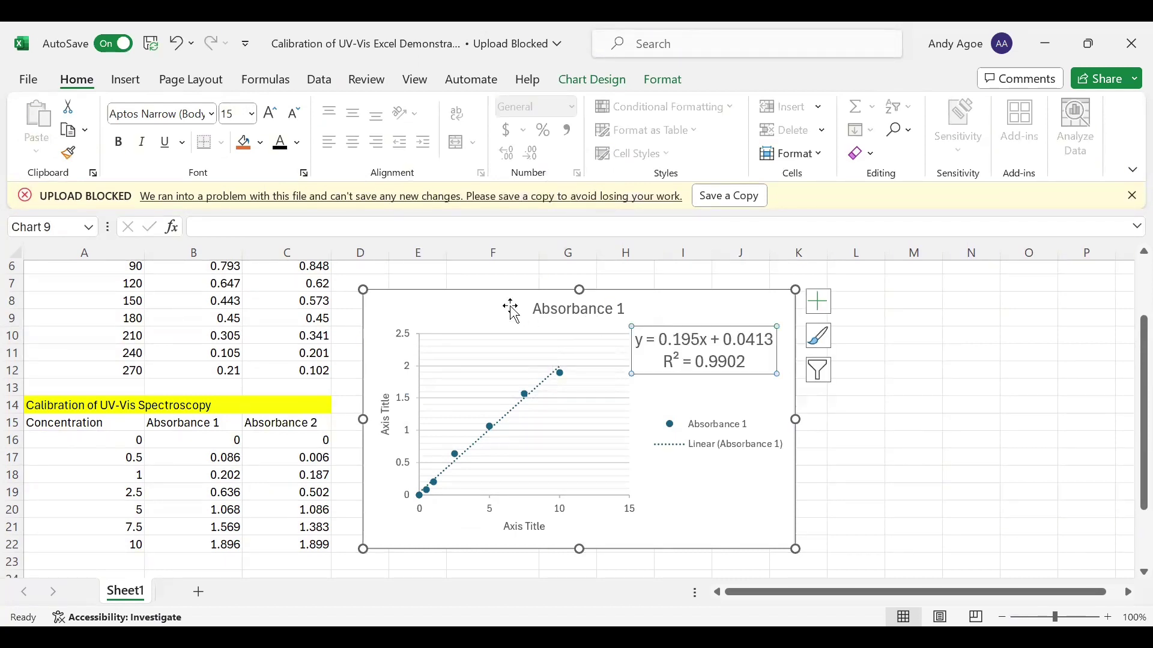
{"action": "left_click_drag", "start_coordinate": [504, 303], "coordinate": [648, 339]}
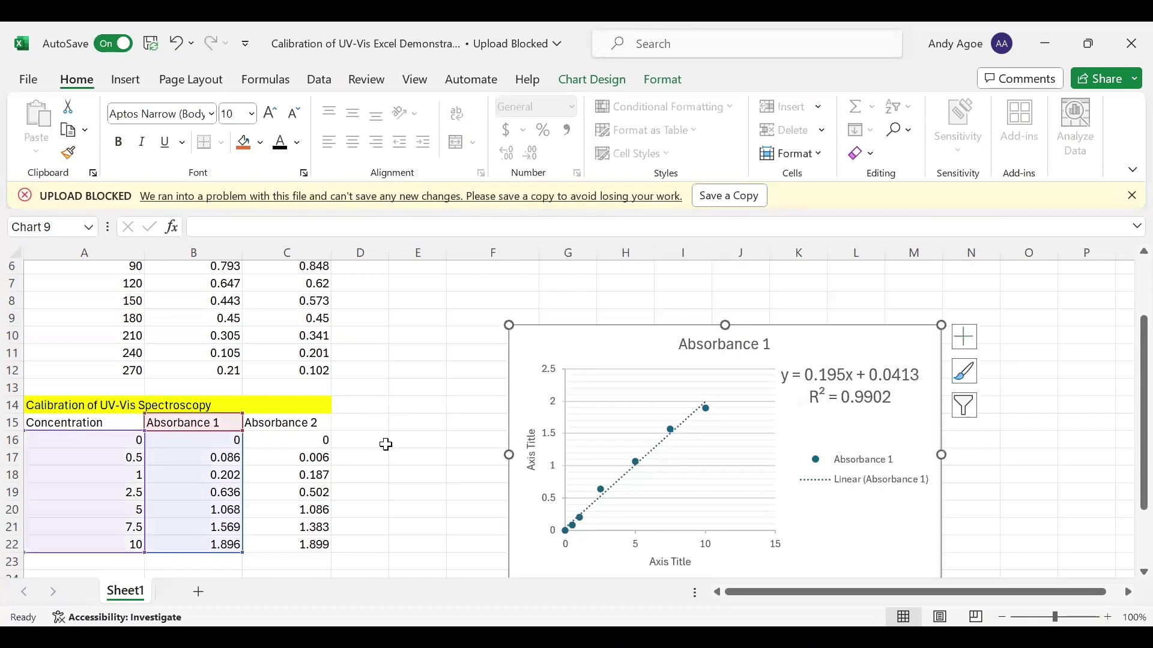
{"action": "left_click", "coordinate": [408, 454]}
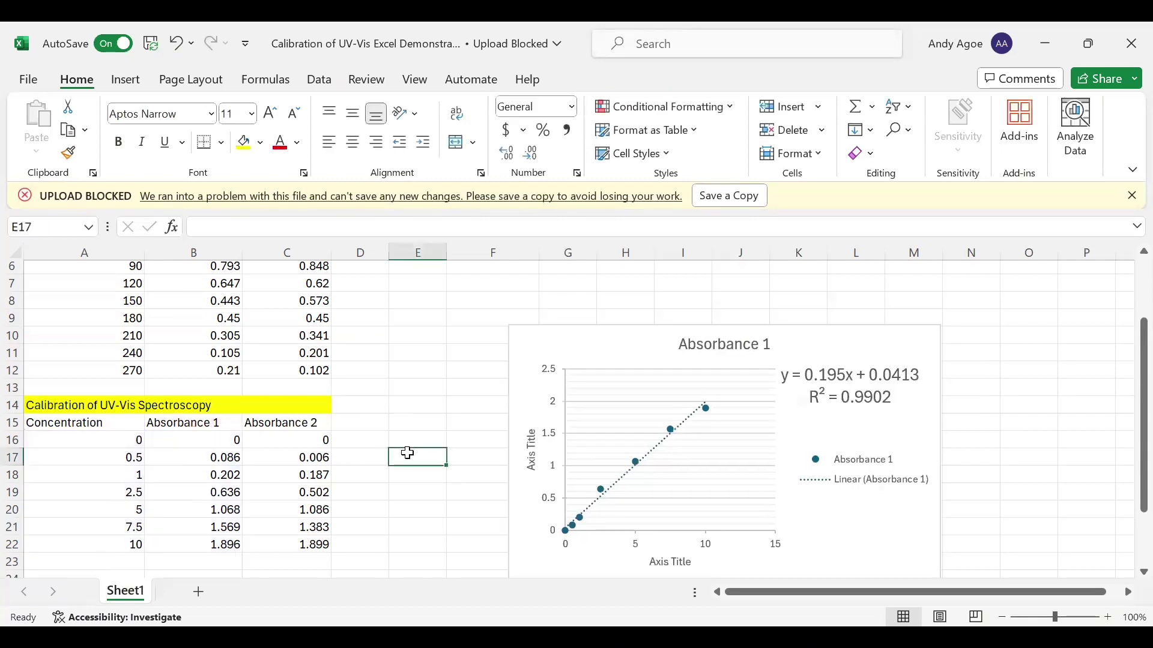
Insert a second blank markers-only scatter chart.
{"action": "left_click", "coordinate": [117, 89]}
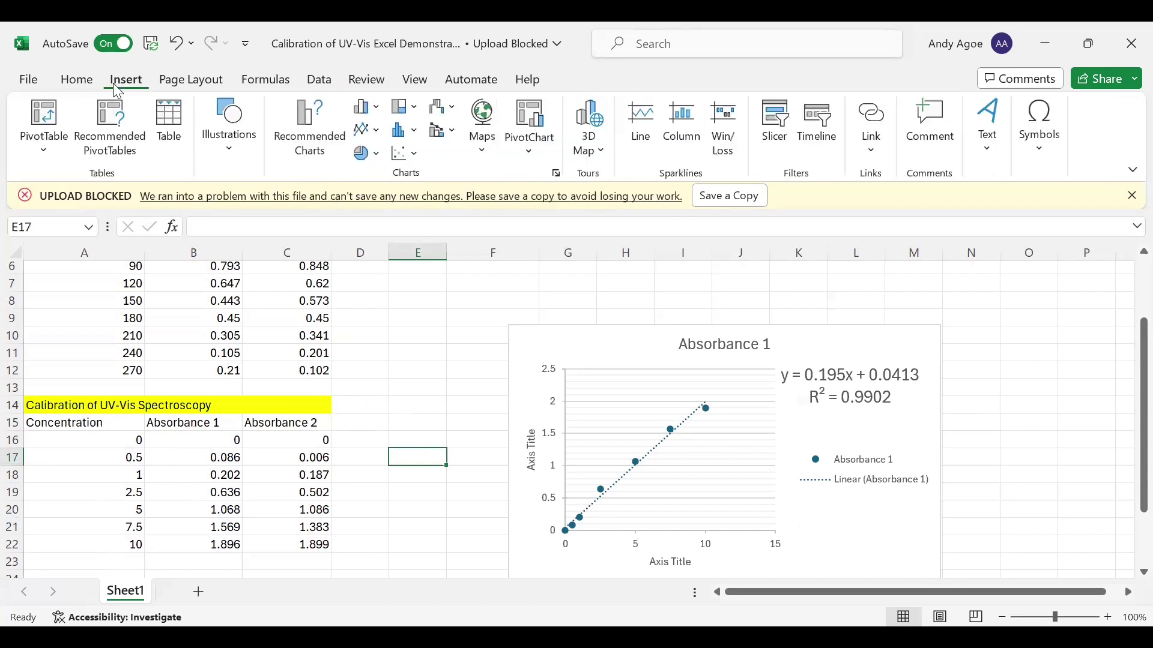
{"action": "left_click", "coordinate": [407, 155]}
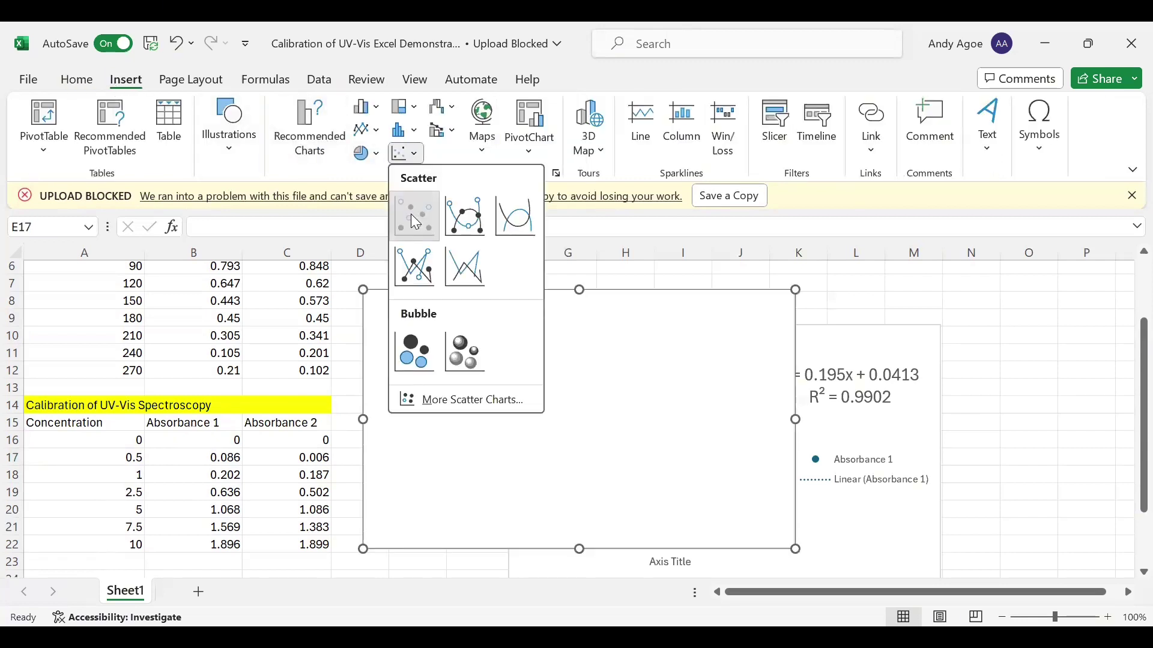
{"action": "left_click", "coordinate": [513, 401]}
Add a series named from C15 with X values A16:A22 and Y values C16:C22.
{"action": "right_click", "coordinate": [514, 403]}
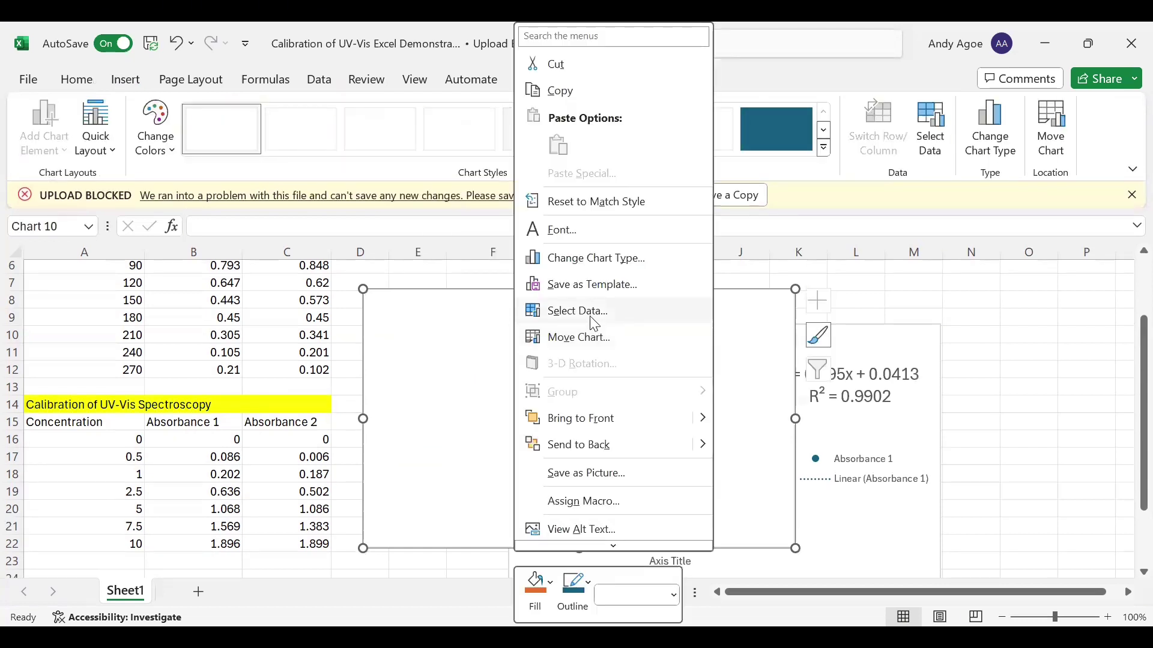
{"action": "left_click", "coordinate": [594, 324]}
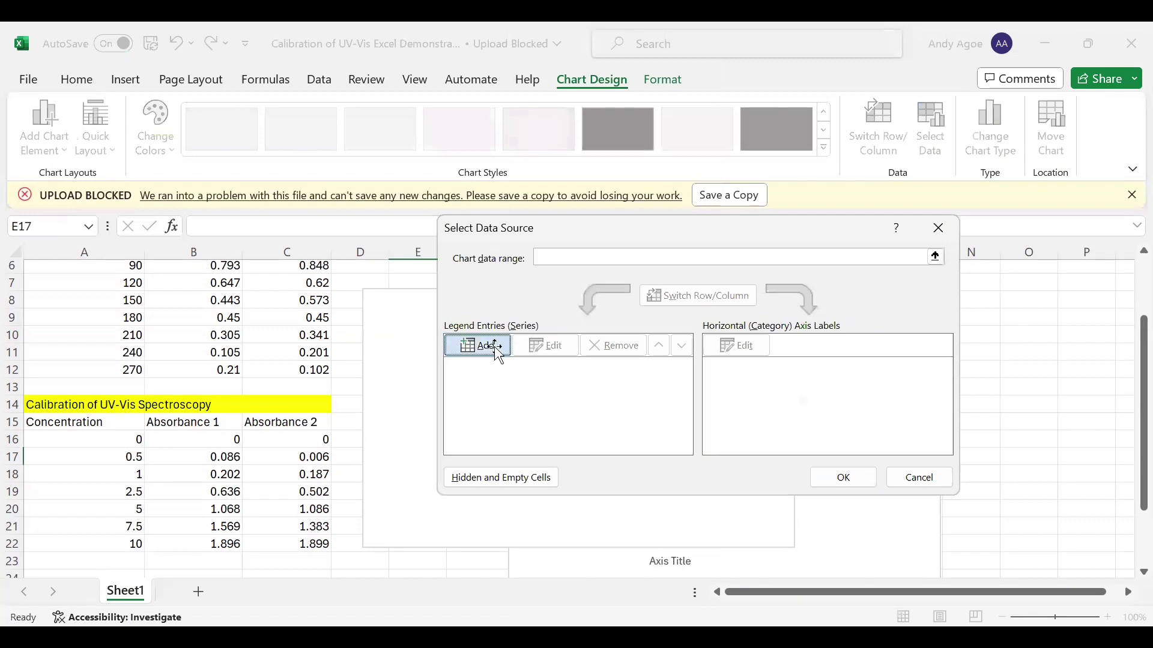
{"action": "left_click", "coordinate": [497, 352]}
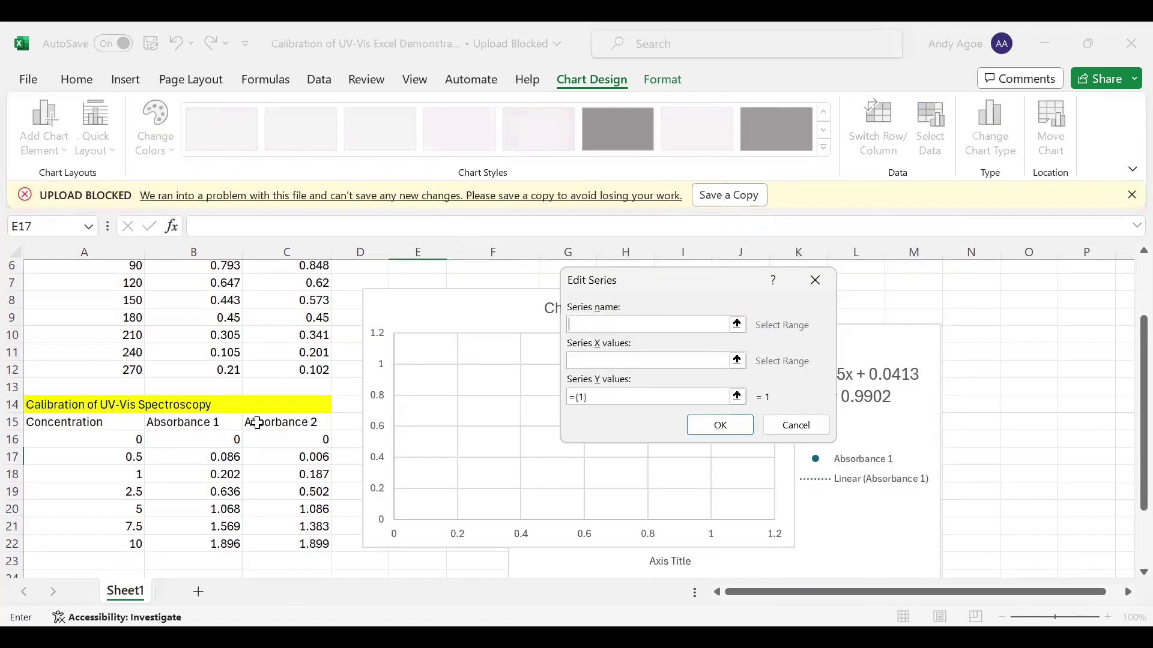
{"action": "left_click", "coordinate": [287, 422]}
{"action": "left_click", "coordinate": [587, 361]}
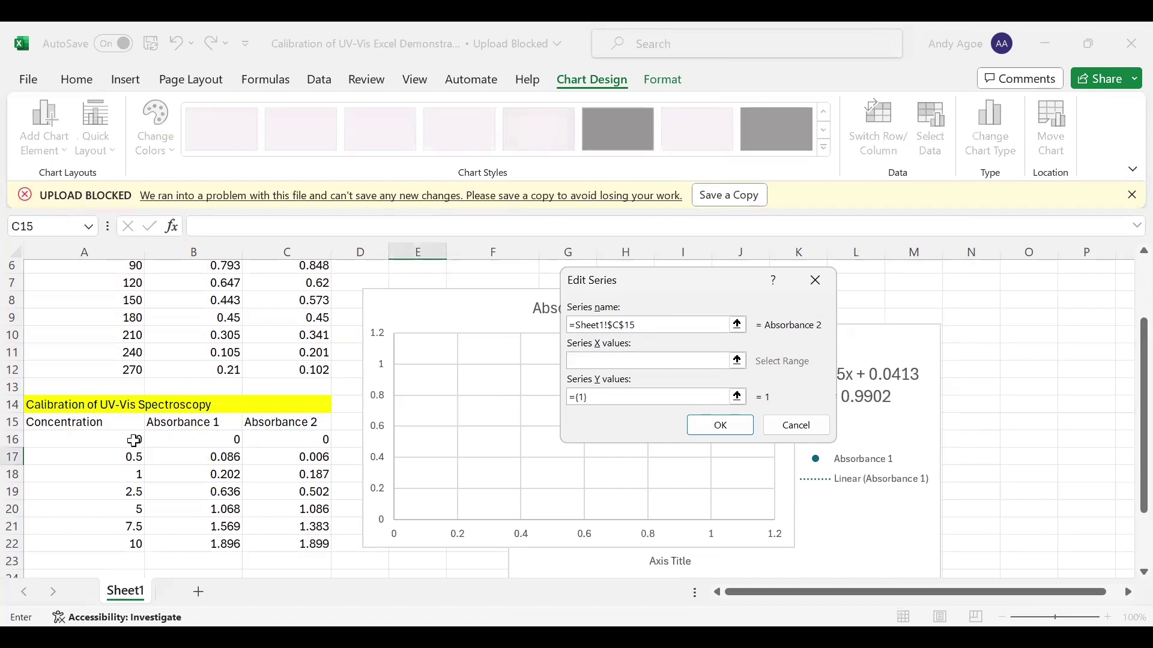
{"action": "left_click_drag", "start_coordinate": [133, 441], "coordinate": [131, 544]}
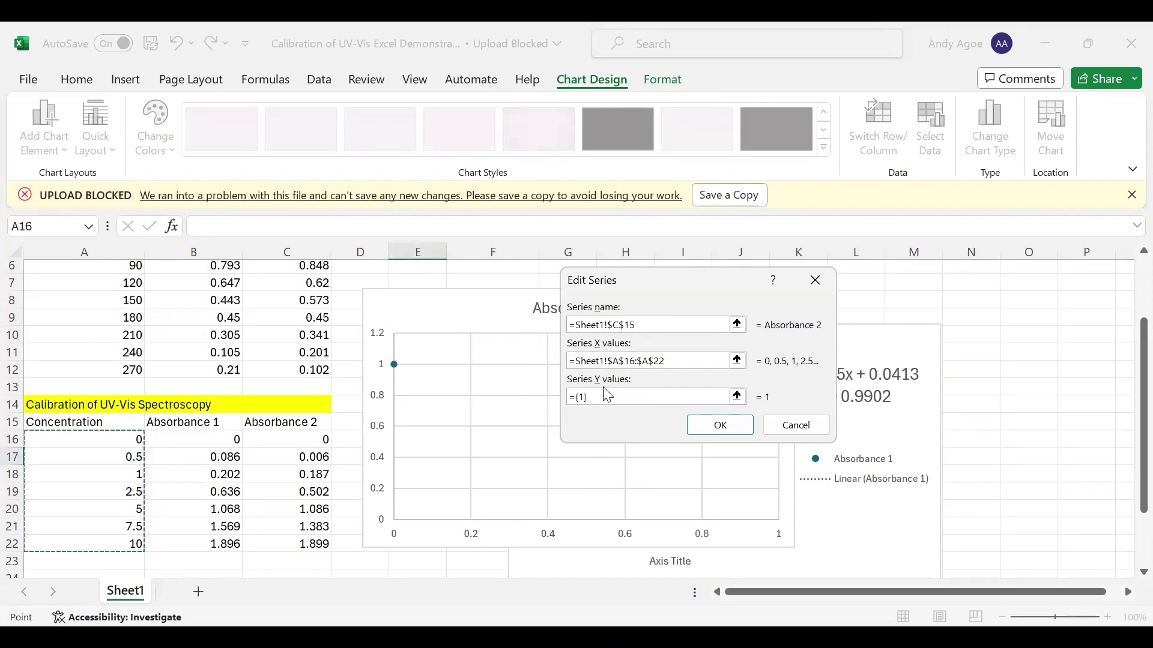
{"action": "left_click", "coordinate": [605, 394]}
{"action": "key", "text": "BackSpace"}
{"action": "key", "text": "BackSpace"}
{"action": "key", "text": "BackSpace"}
{"action": "key", "text": "BackSpace"}
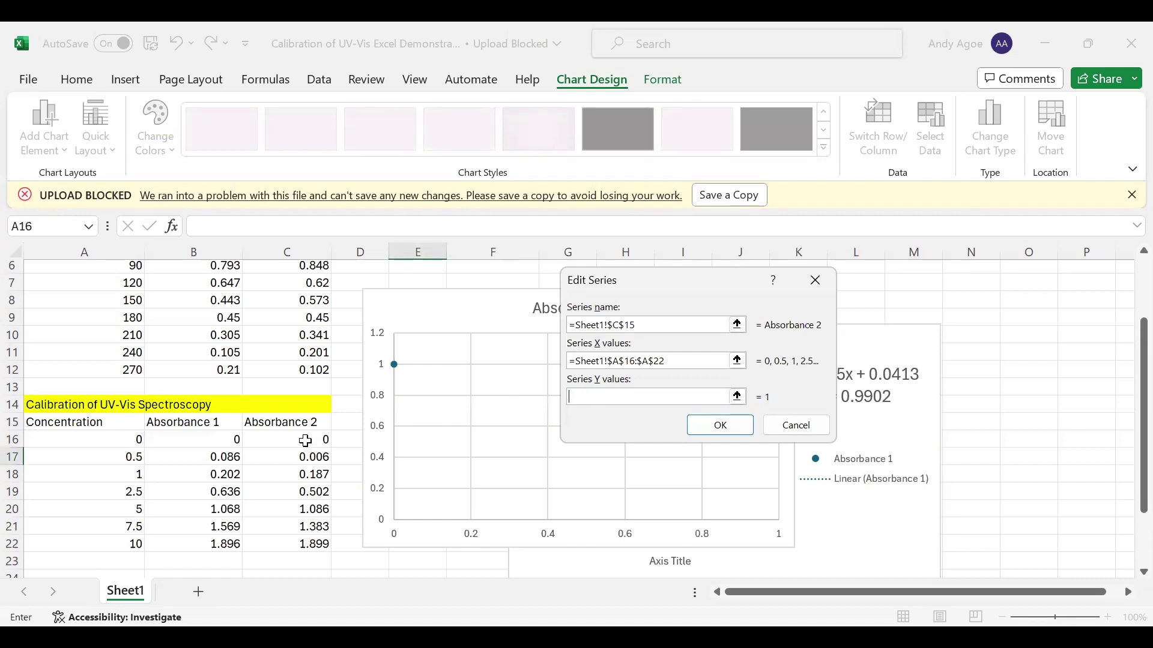
{"action": "left_click_drag", "start_coordinate": [306, 536], "coordinate": [306, 537]}
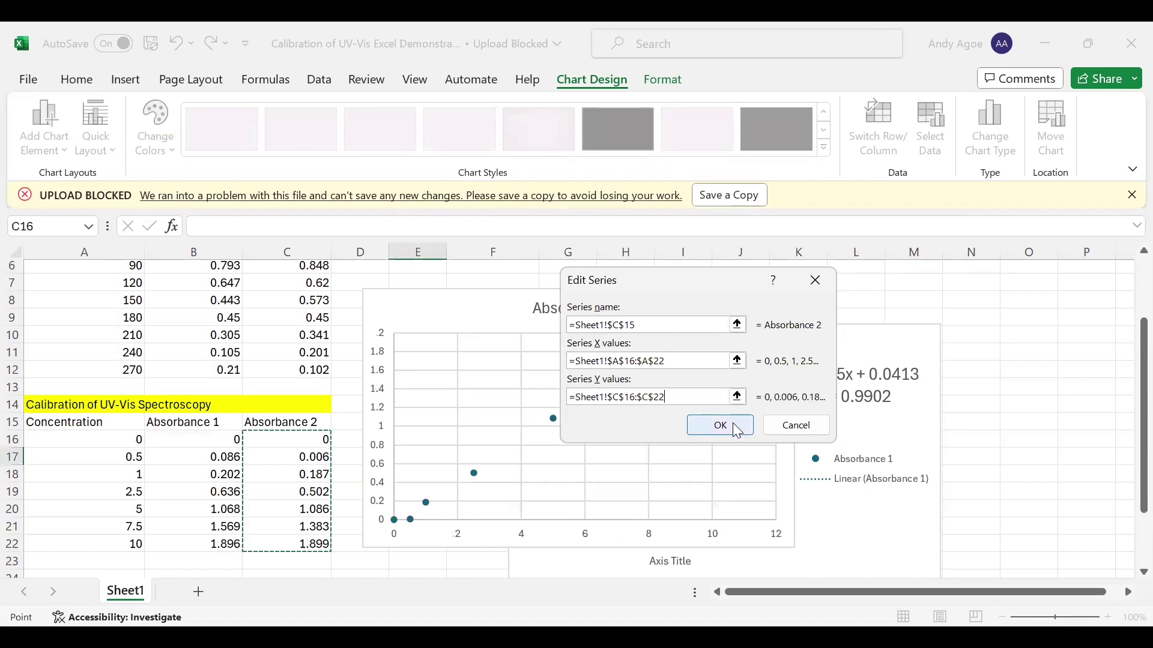
{"action": "left_click", "coordinate": [733, 423]}
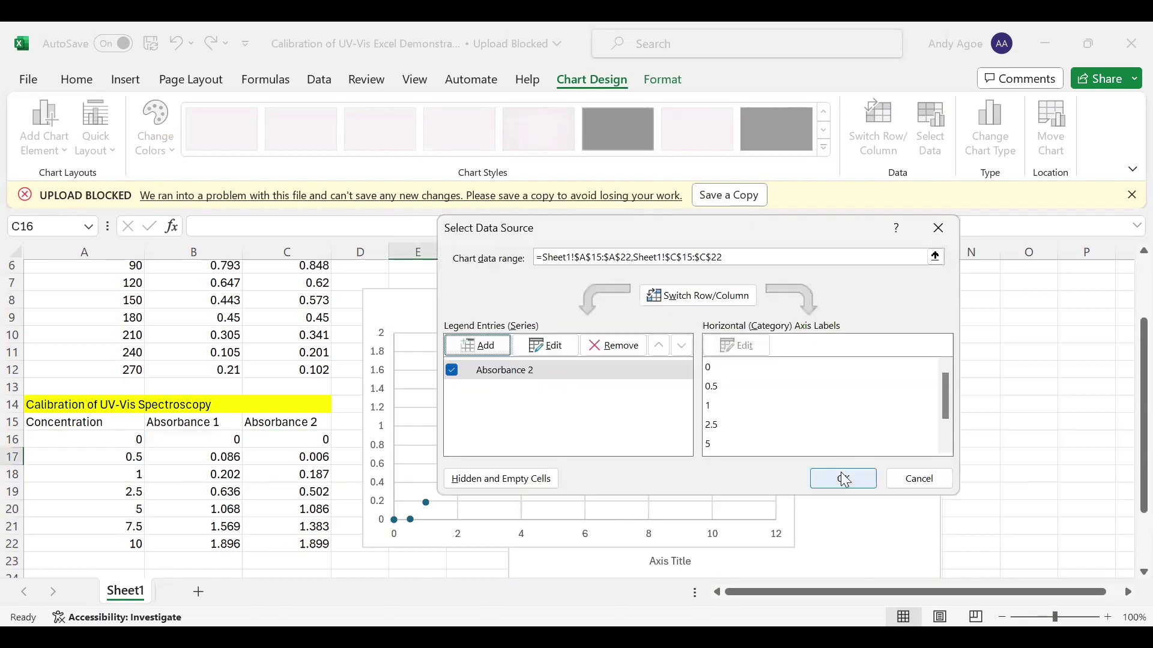
{"action": "left_click", "coordinate": [845, 479]}
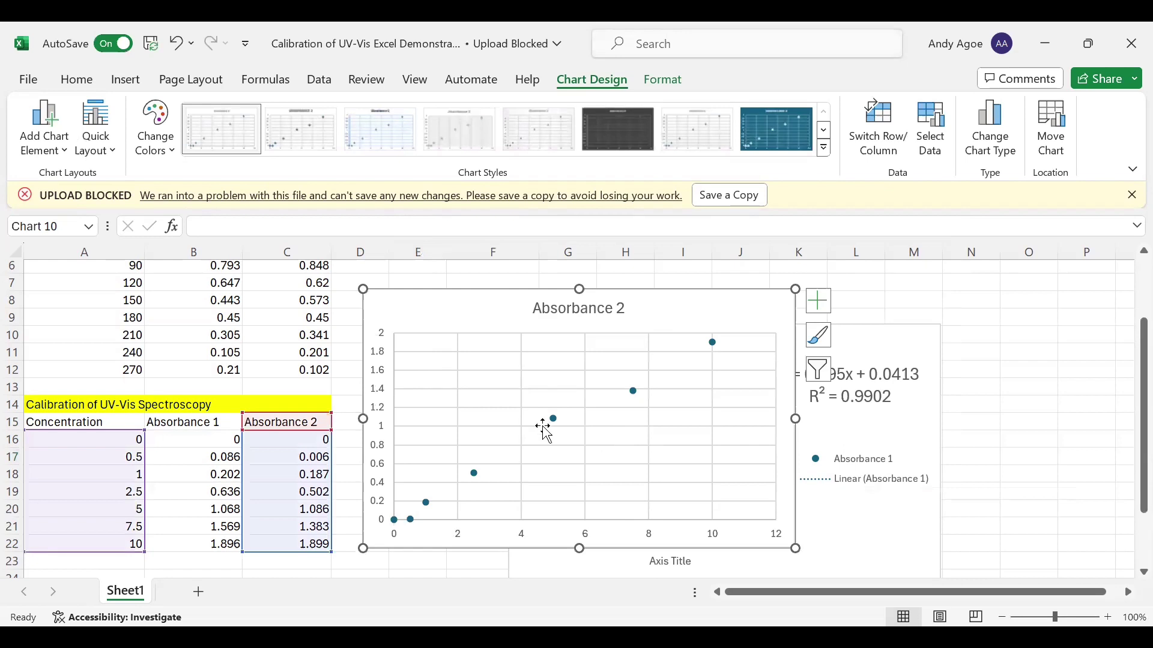
Apply Quick Layout 9 to the Absorbance 2 chart and enlarge its equation label to 15 pt.
{"action": "left_click", "coordinate": [92, 155]}
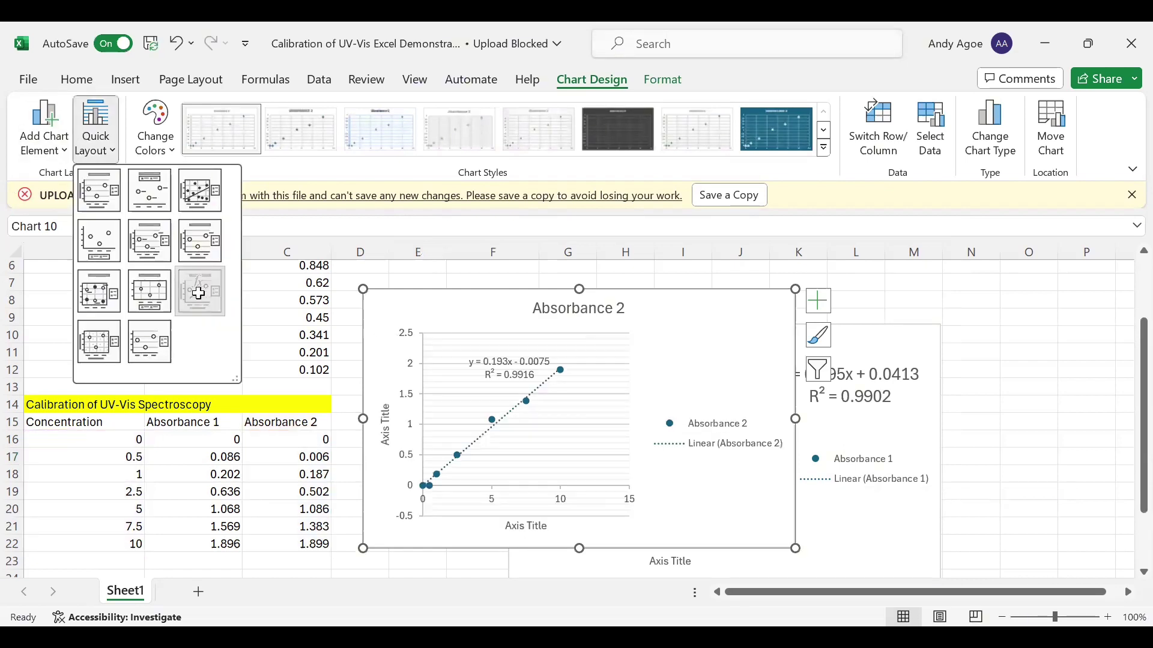
{"action": "left_click", "coordinate": [199, 293]}
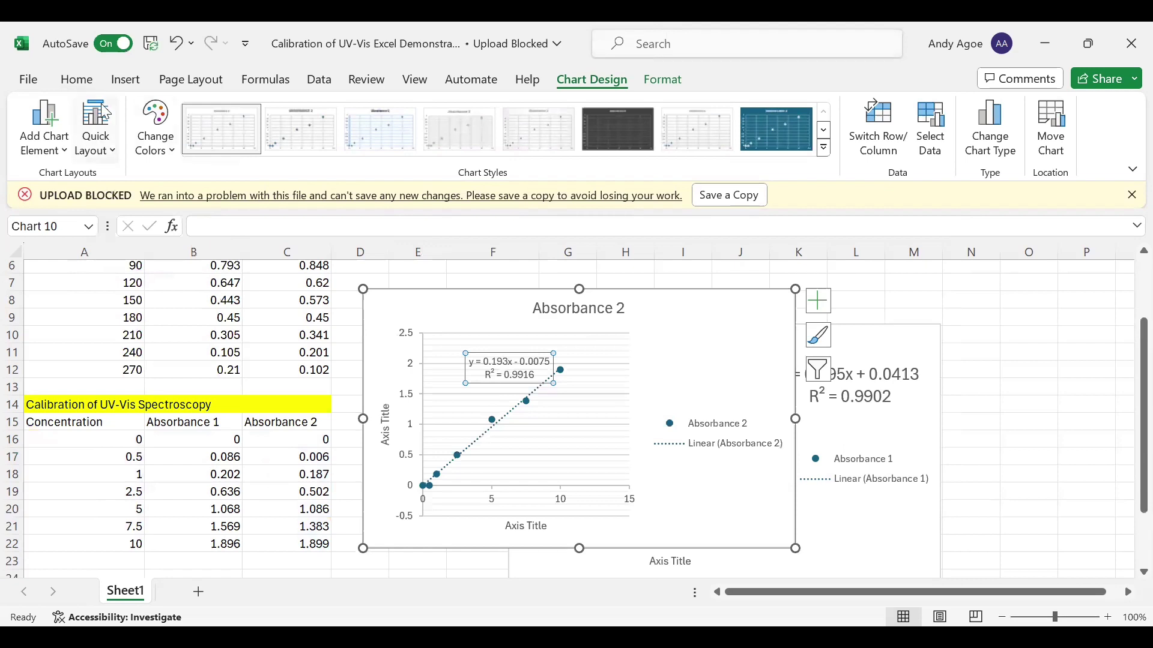
{"action": "left_click", "coordinate": [86, 85]}
{"action": "left_click", "coordinate": [235, 113]}
{"action": "type", "text": "15"}
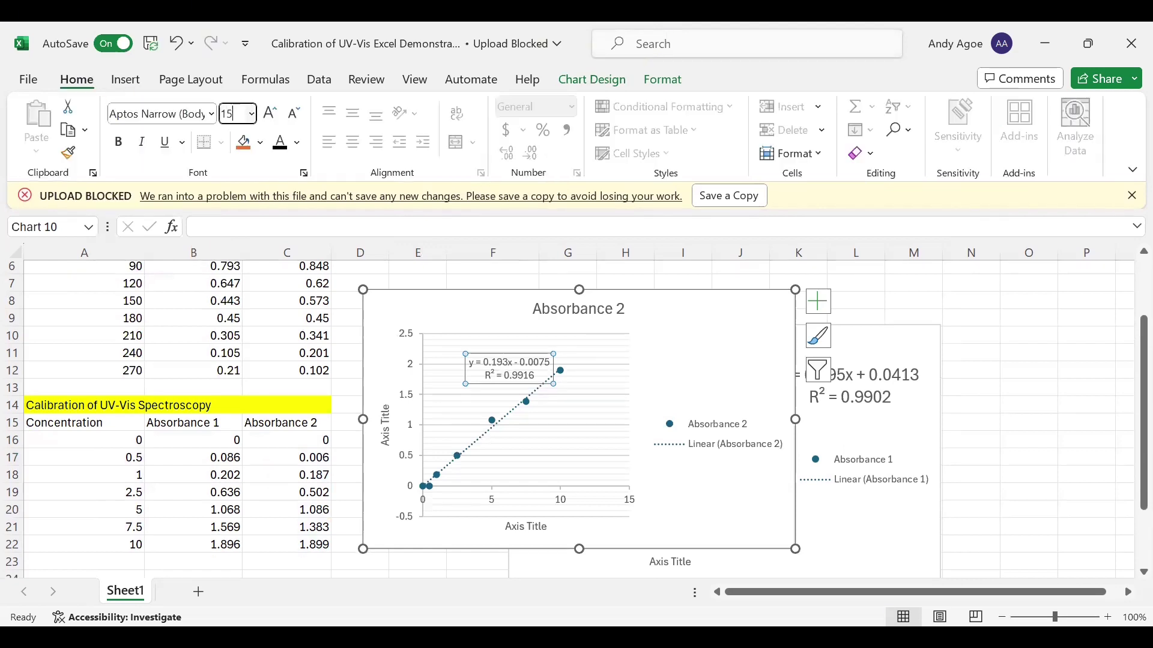
{"action": "key", "text": "Return"}
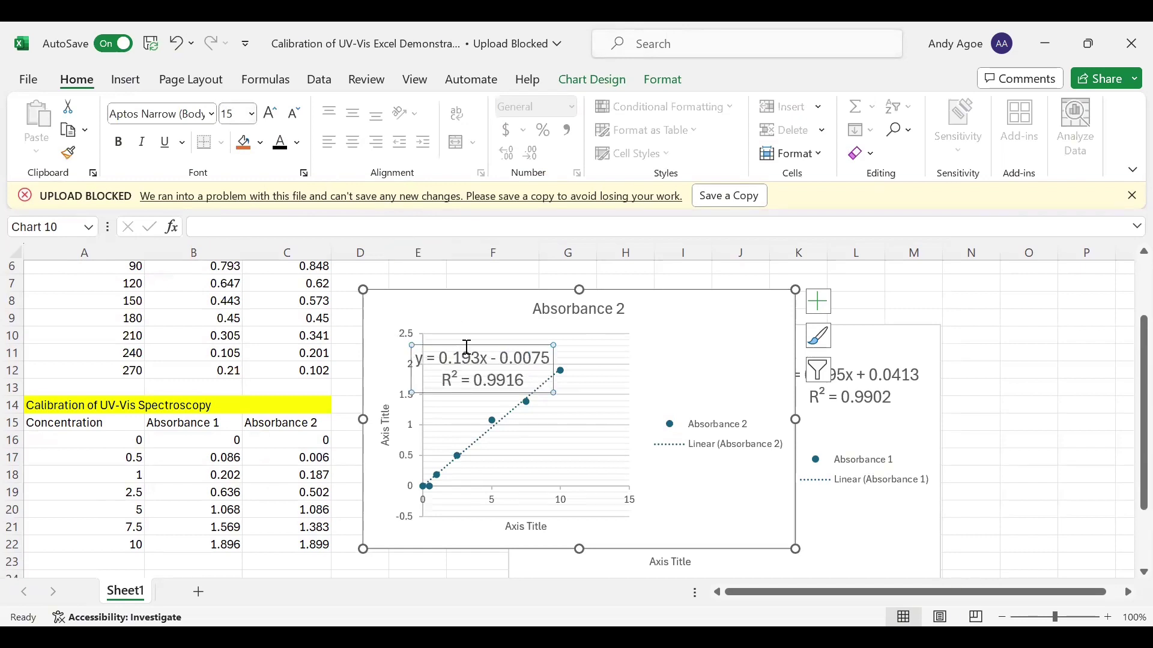
{"action": "left_click_drag", "start_coordinate": [465, 348], "coordinate": [602, 338]}
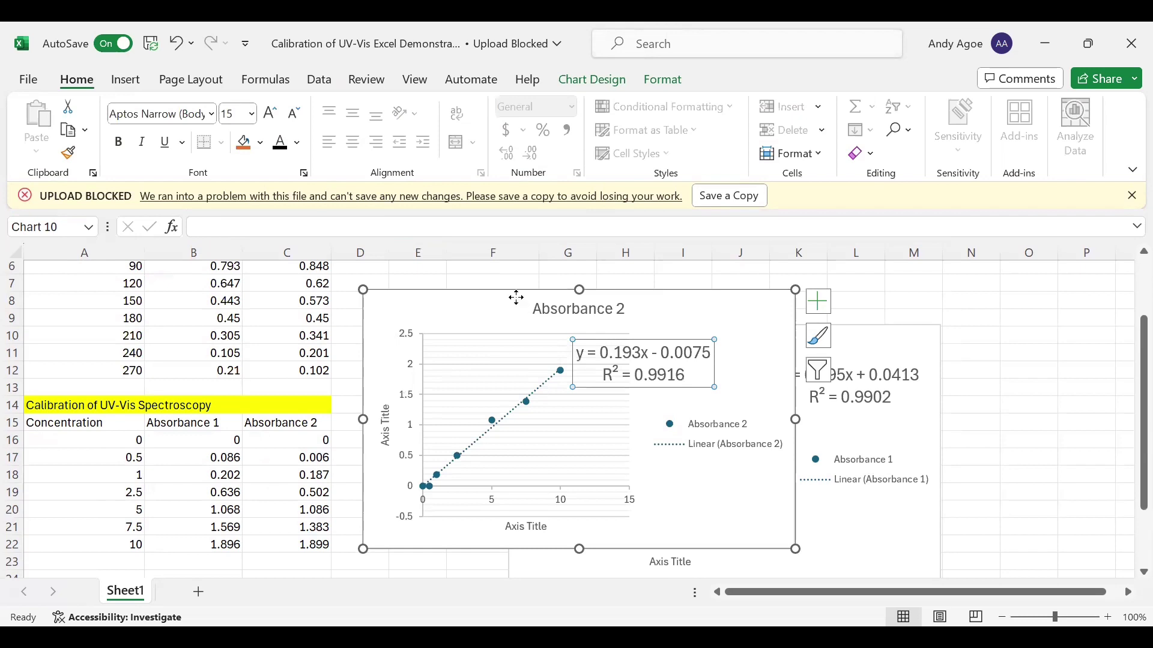
Arrange the Absorbance 1 and Absorbance 2 charts side by side on the sheet.
{"action": "left_click_drag", "start_coordinate": [514, 299], "coordinate": [377, 360]}
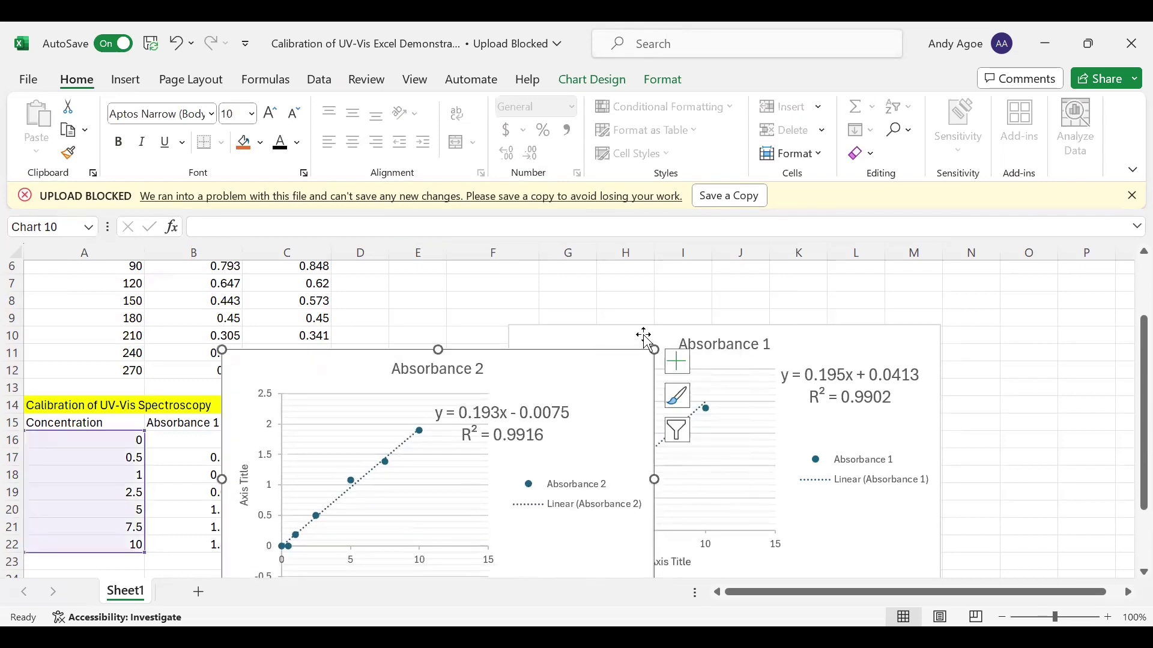
{"action": "left_click_drag", "start_coordinate": [644, 338], "coordinate": [650, 351]}
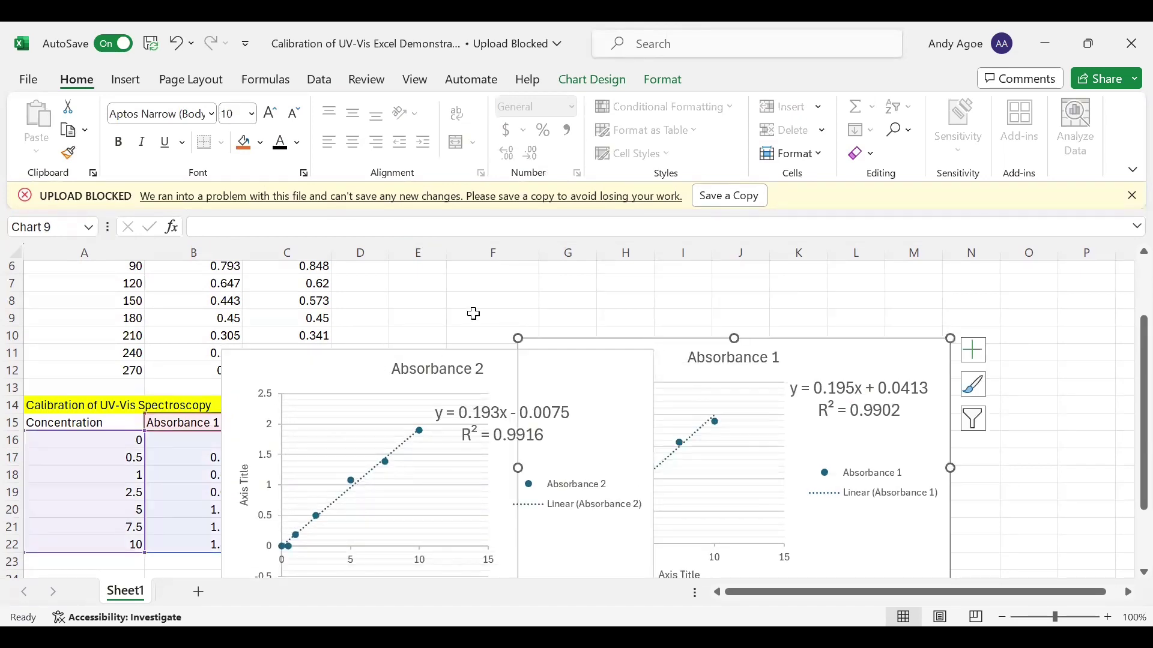
{"action": "left_click", "coordinate": [474, 314]}
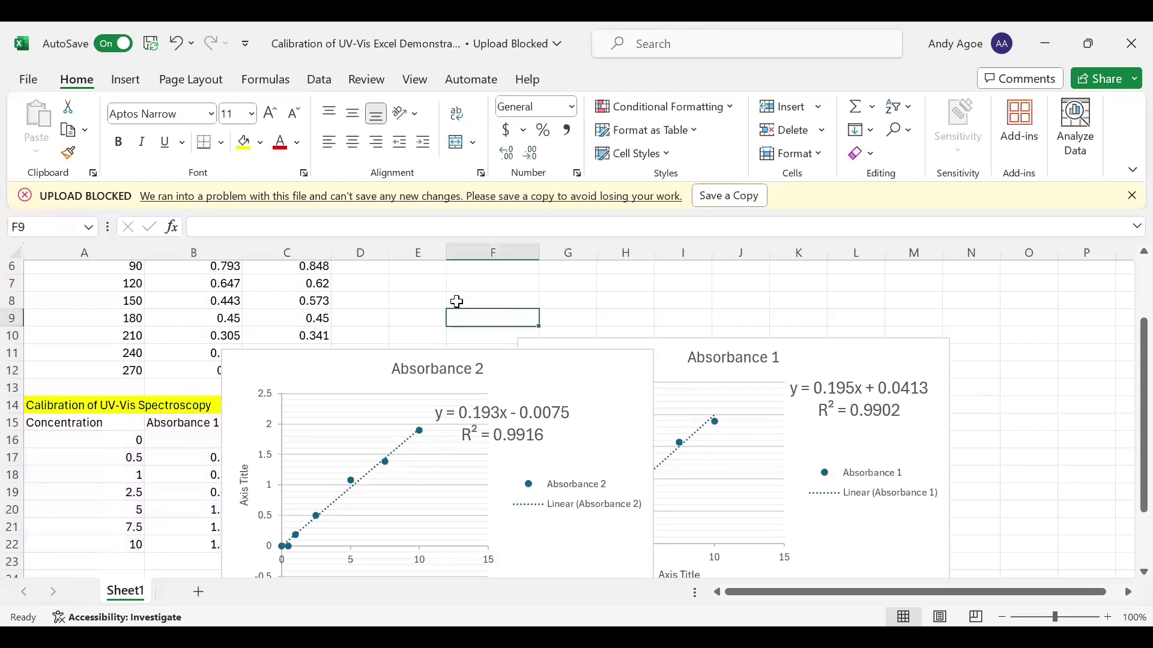
{"action": "scroll", "coordinate": [457, 302], "scroll_direction": "up", "scroll_amount": 2}
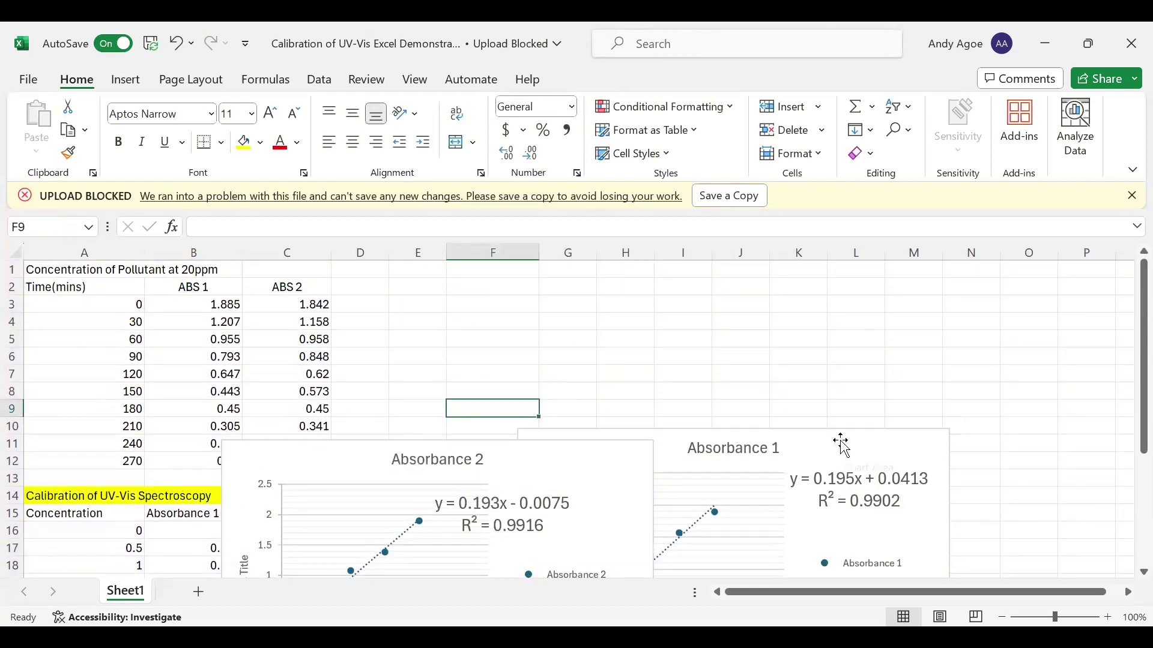
{"action": "left_click_drag", "start_coordinate": [841, 442], "coordinate": [985, 442]}
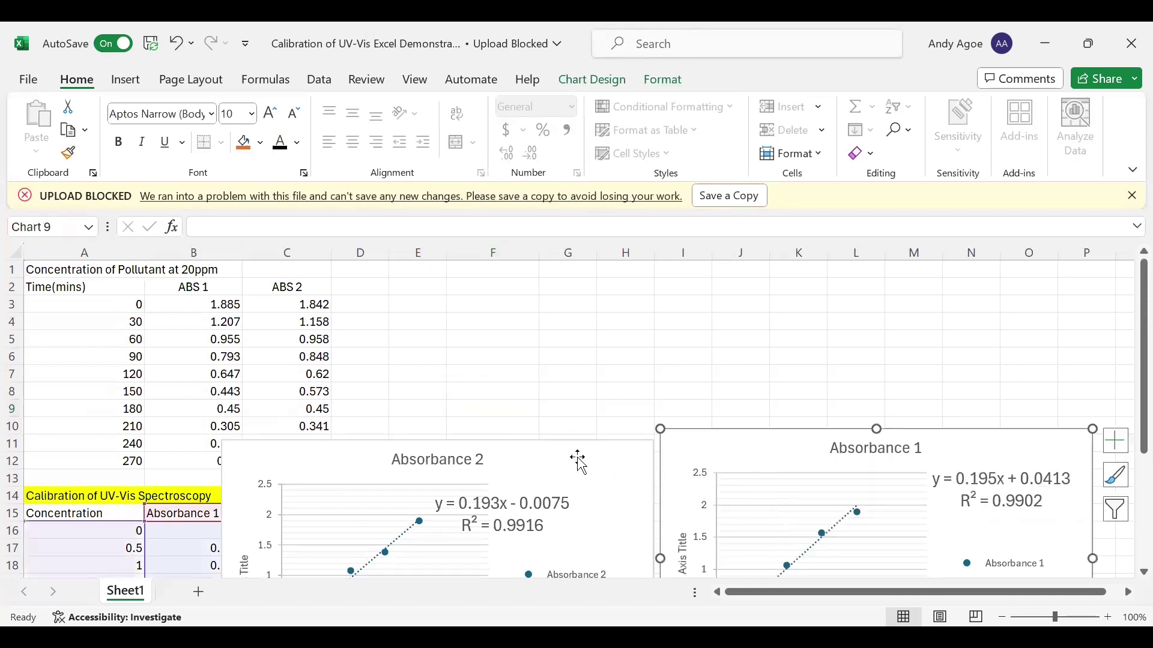
{"action": "left_click_drag", "start_coordinate": [578, 463], "coordinate": [760, 443]}
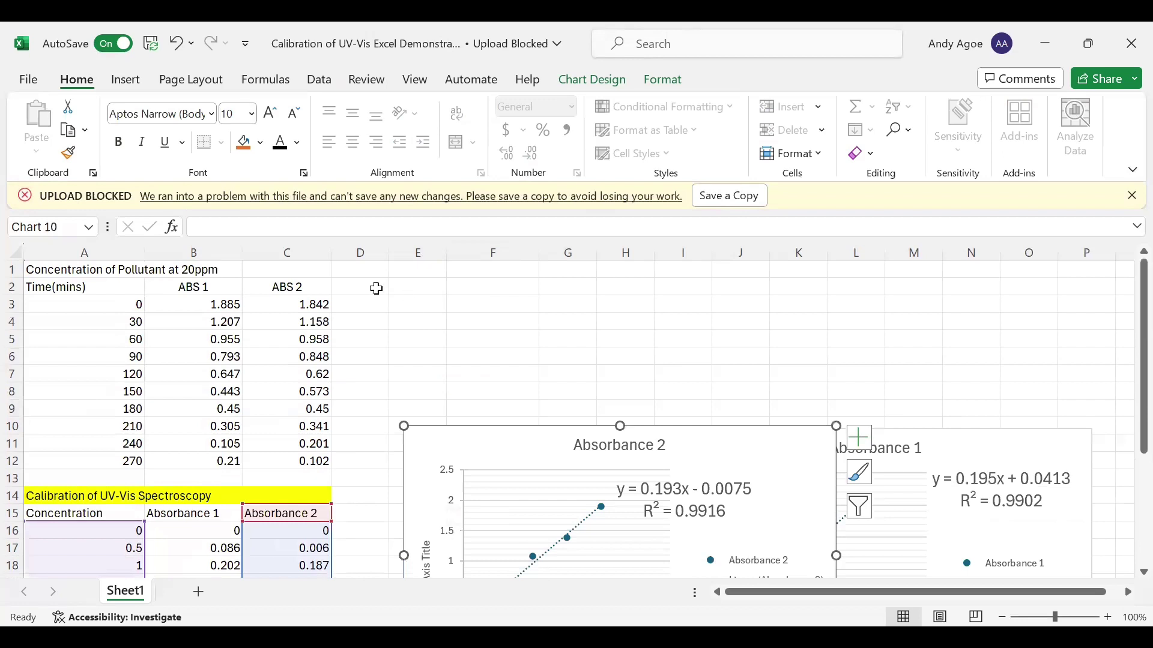
Enter the header 'conc 1' in D2 and 'conc 2' in E2.
{"action": "left_click", "coordinate": [373, 289]}
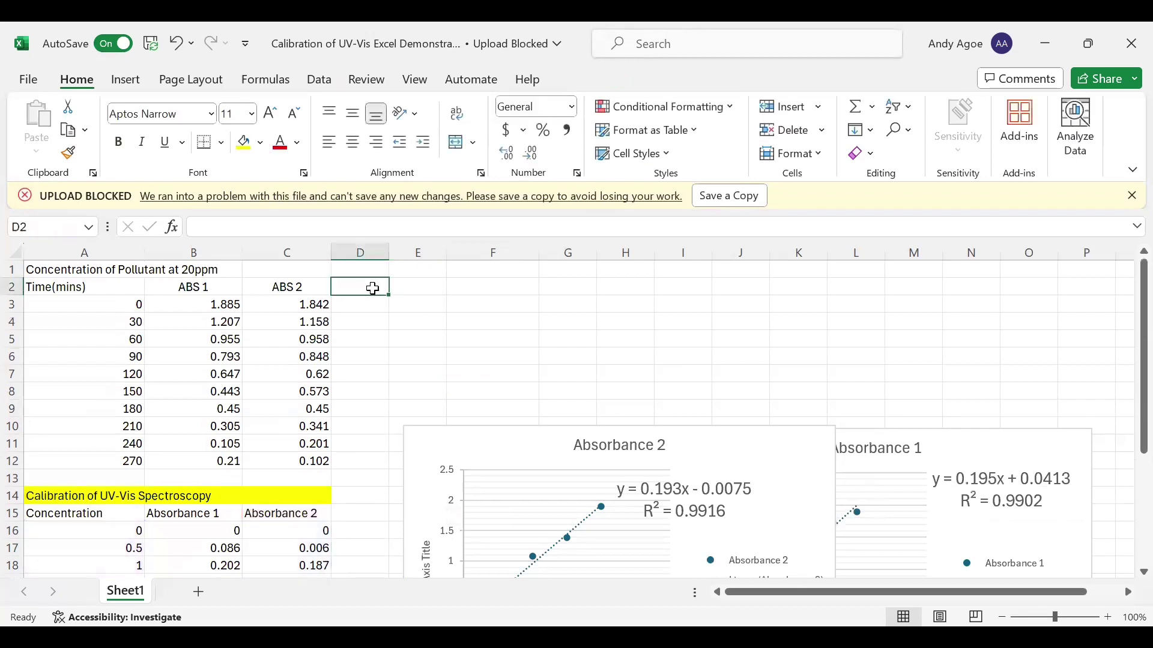
{"action": "type", "text": "c"}
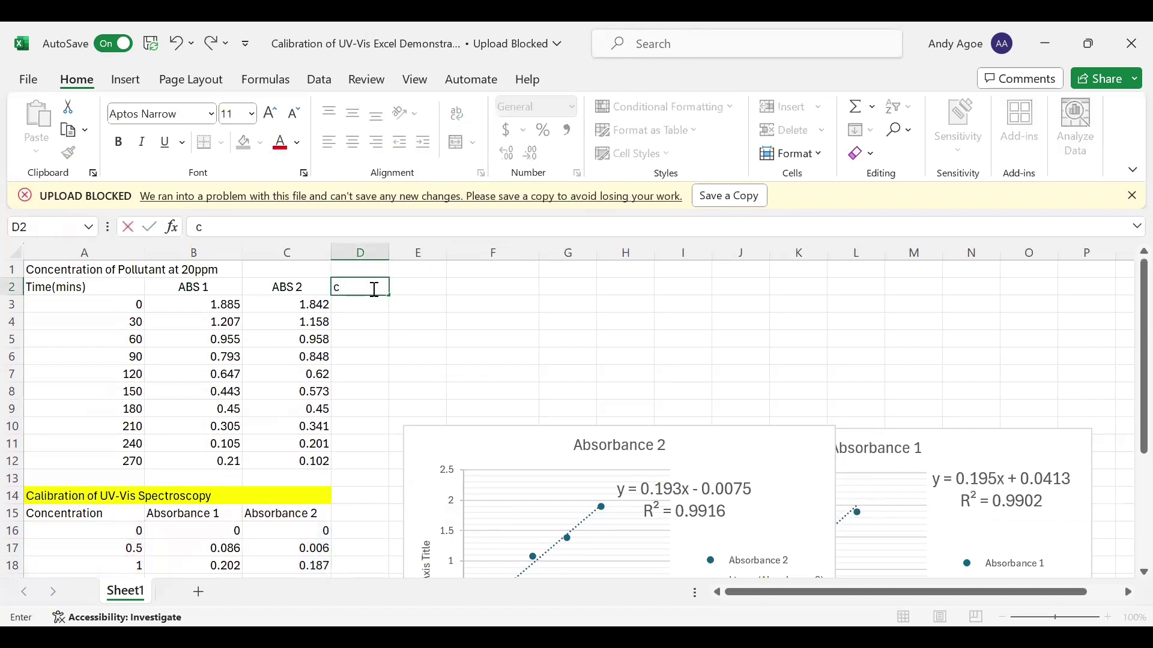
{"action": "type", "text": "onc 1"}
{"action": "key", "text": "shift+Home"}
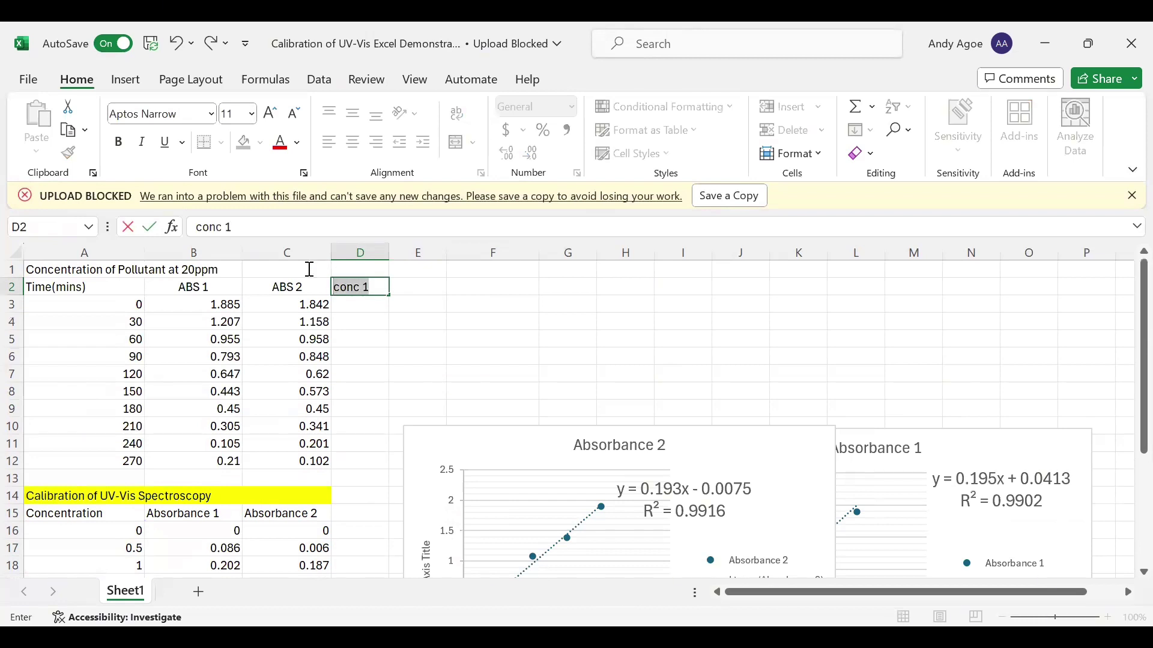
{"action": "key", "text": "ctrl+c"}
{"action": "left_click", "coordinate": [414, 289]}
{"action": "key", "text": "ctrl+v"}
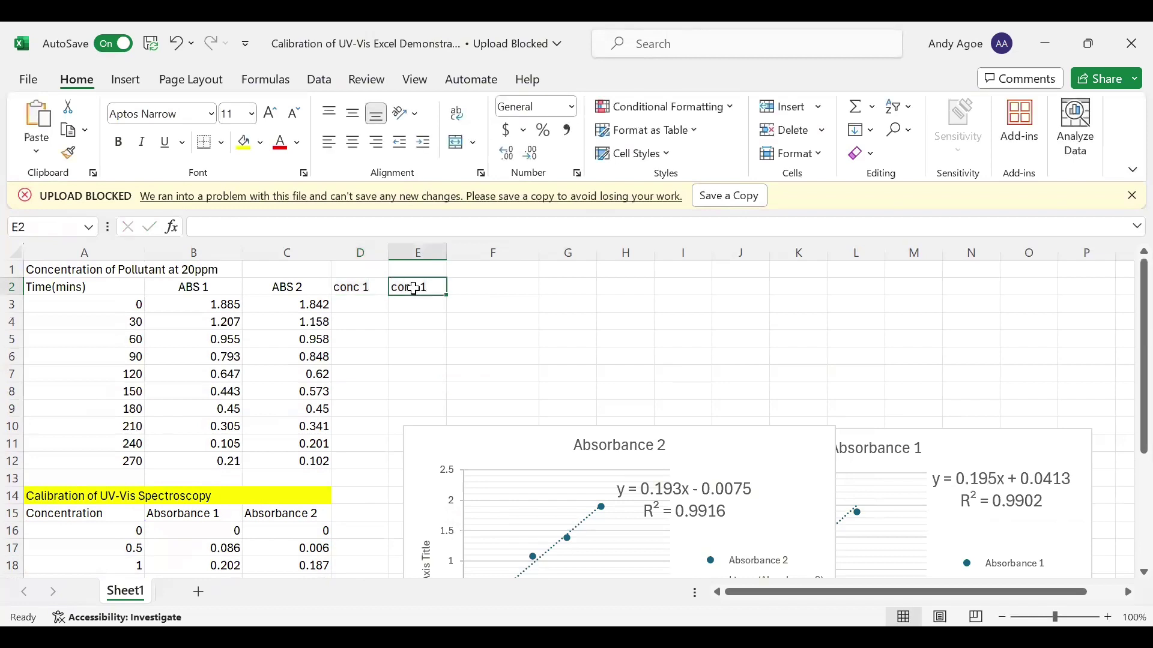
{"action": "double_click", "coordinate": [430, 285]}
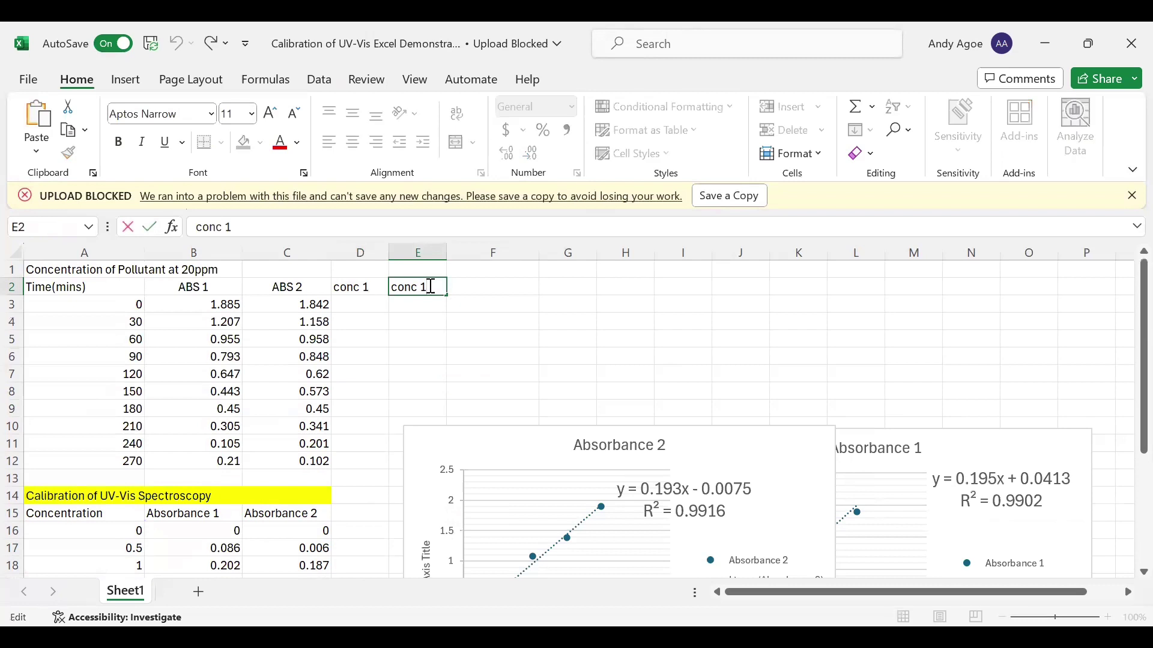
{"action": "key", "text": "BackSpace"}
{"action": "type", "text": "2"}
{"action": "left_click", "coordinate": [364, 304]}
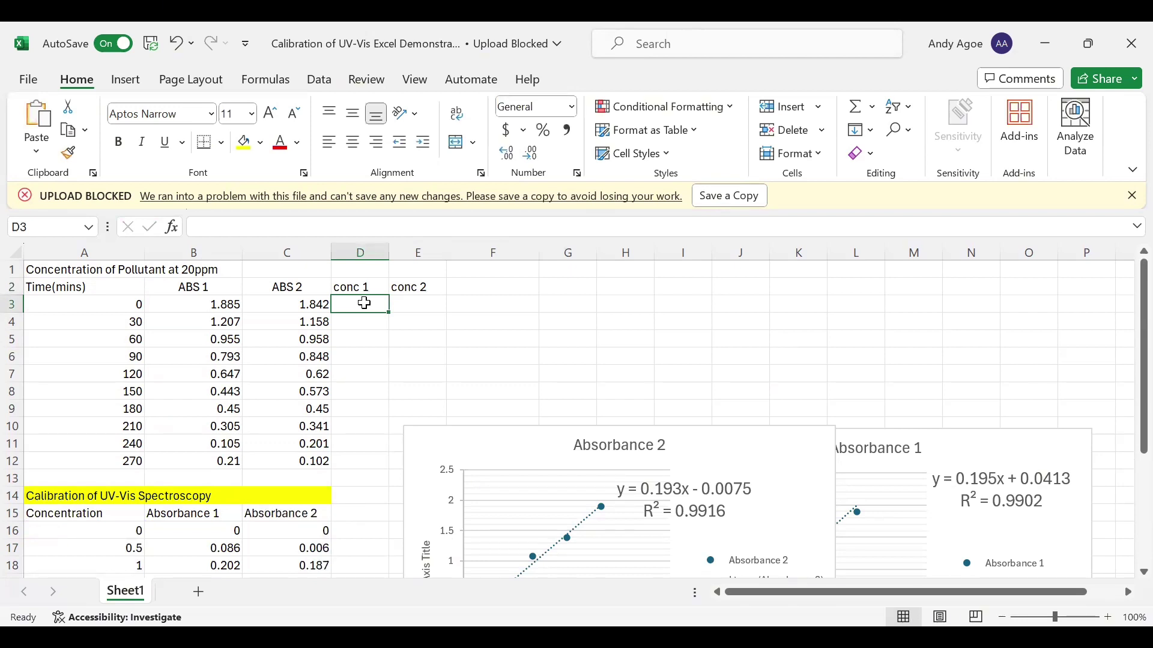
Enter =(B3-0.0413)/0.195*2 in D3 and fill it down to D12.
{"action": "type", "text": "="}
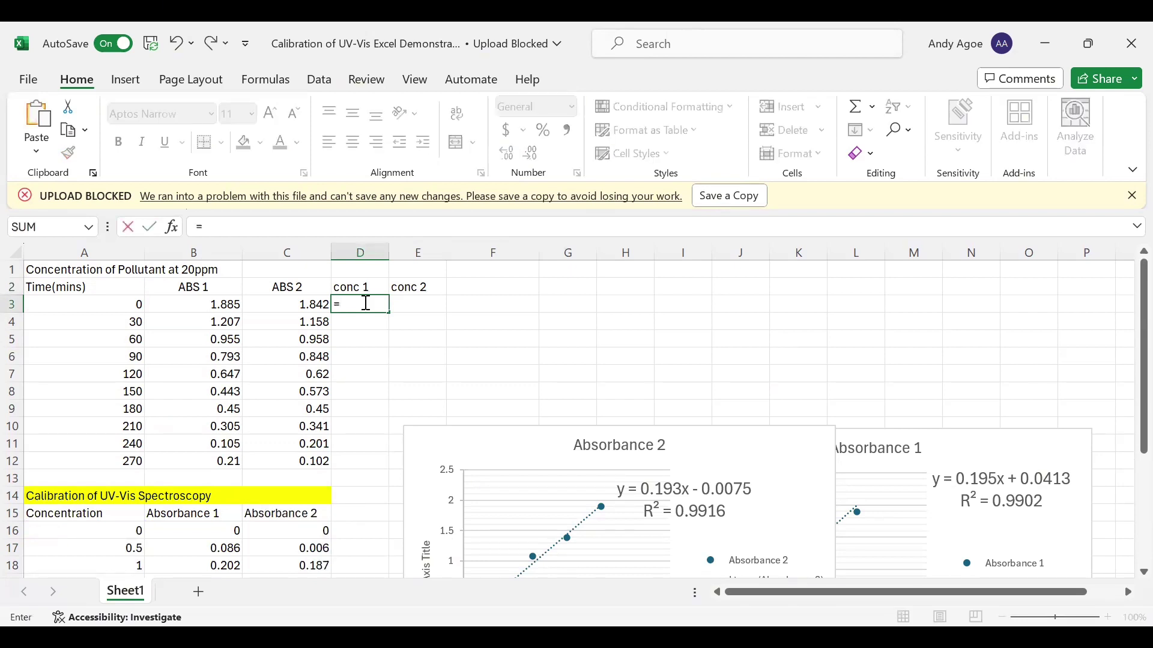
{"action": "type", "text": "("}
{"action": "left_click", "coordinate": [210, 308]}
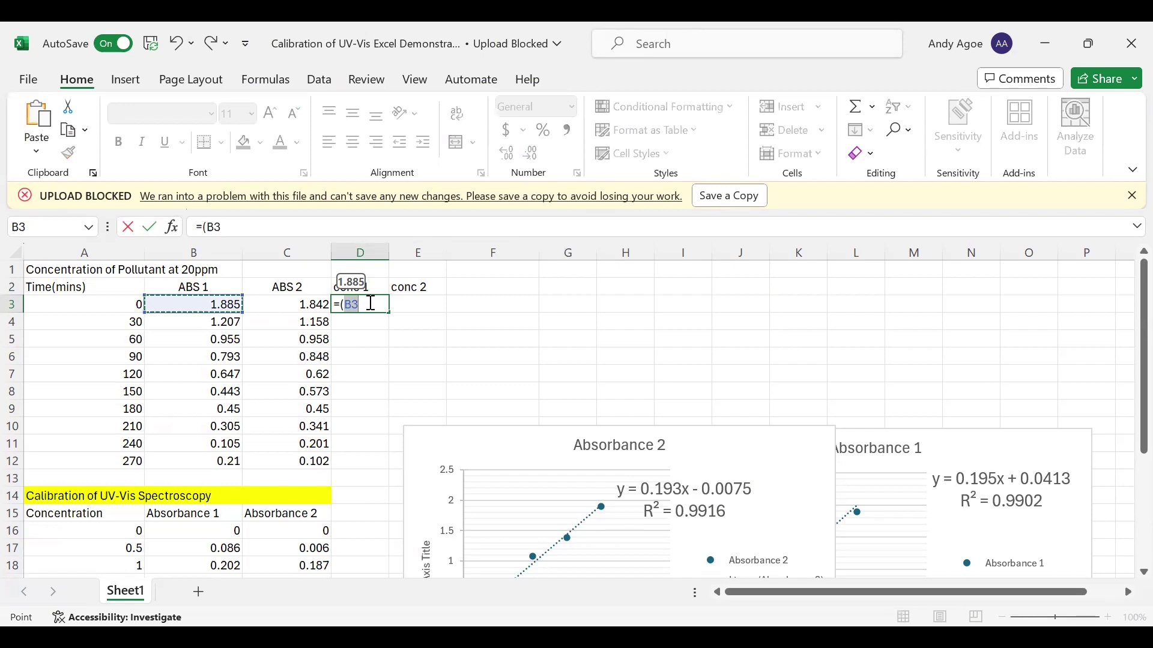
{"action": "type", "text": "-"}
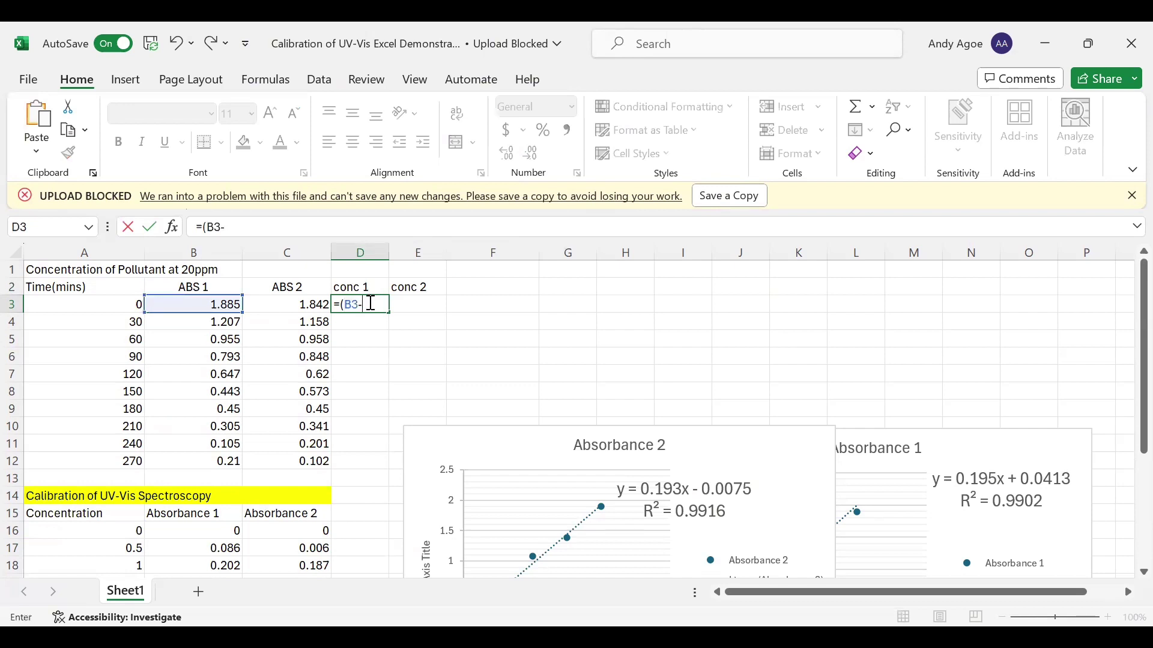
{"action": "type", "text": "0.0413)/"}
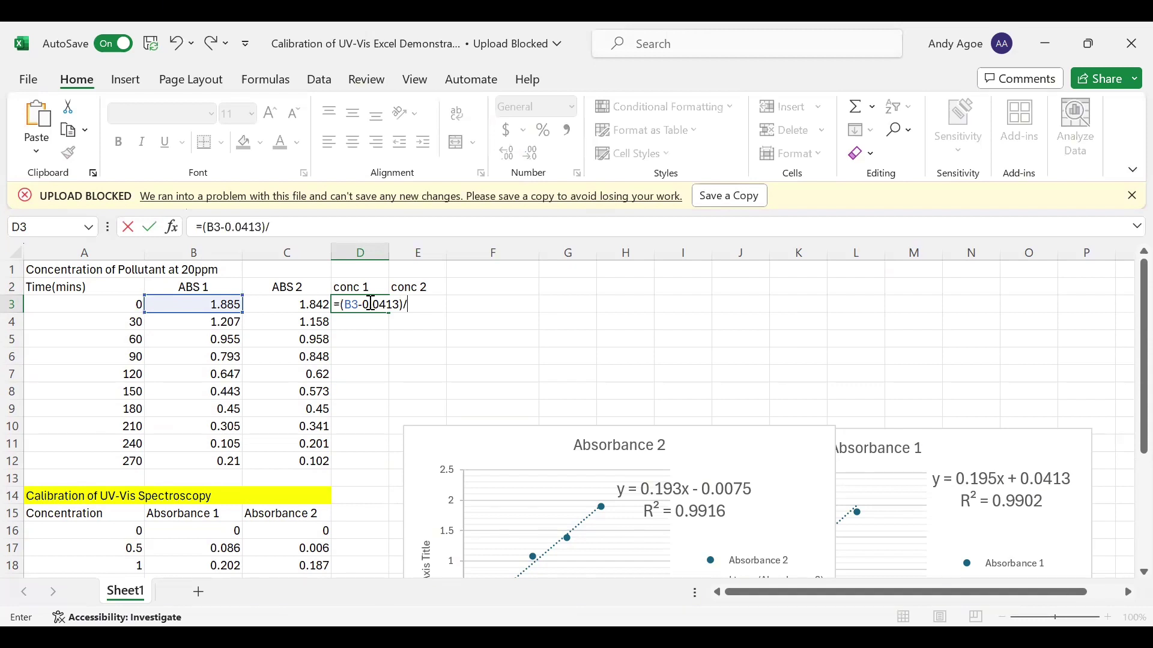
{"action": "type", "text": "0.195"}
{"action": "key", "text": "Return"}
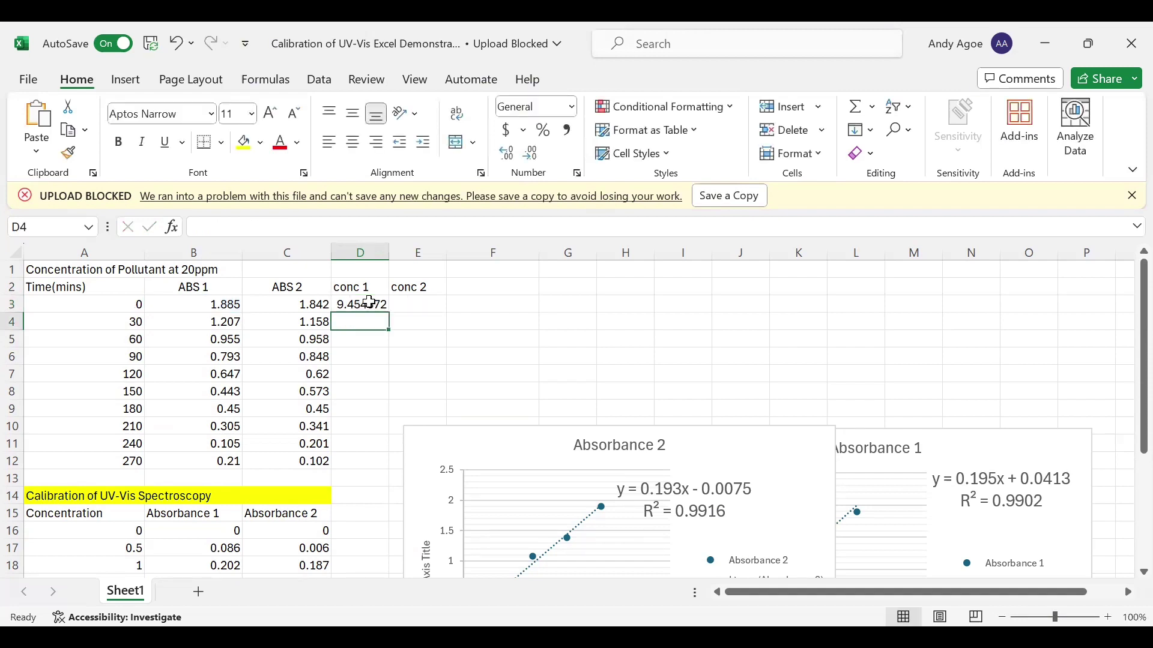
{"action": "left_click", "coordinate": [370, 303]}
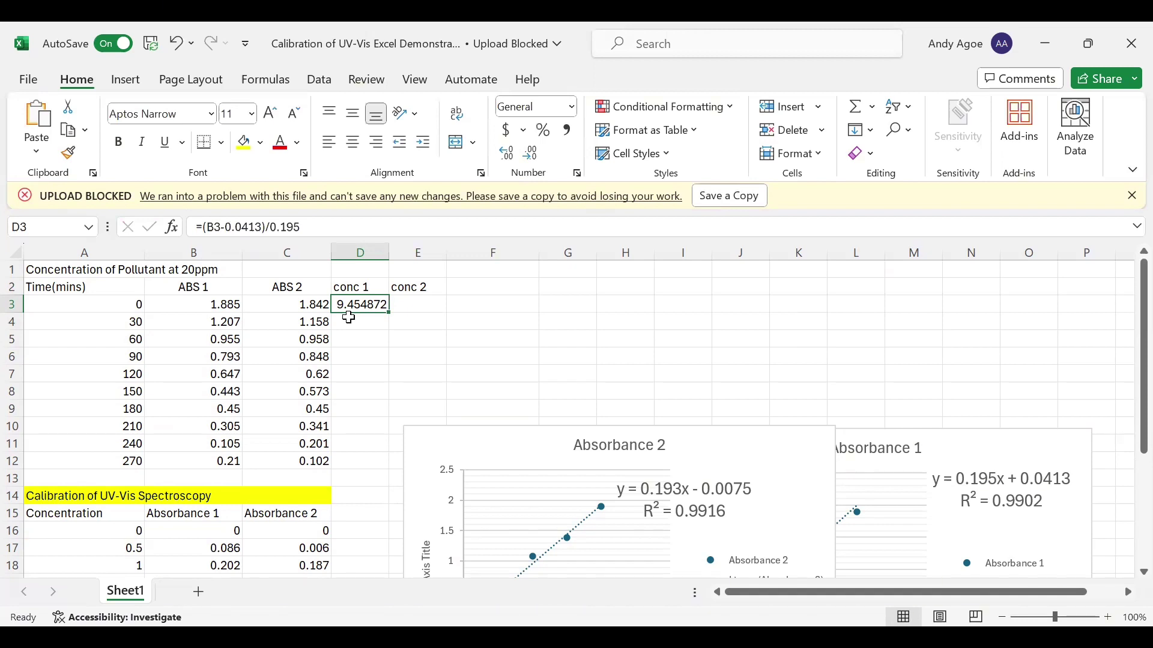
{"action": "left_click", "coordinate": [309, 231]}
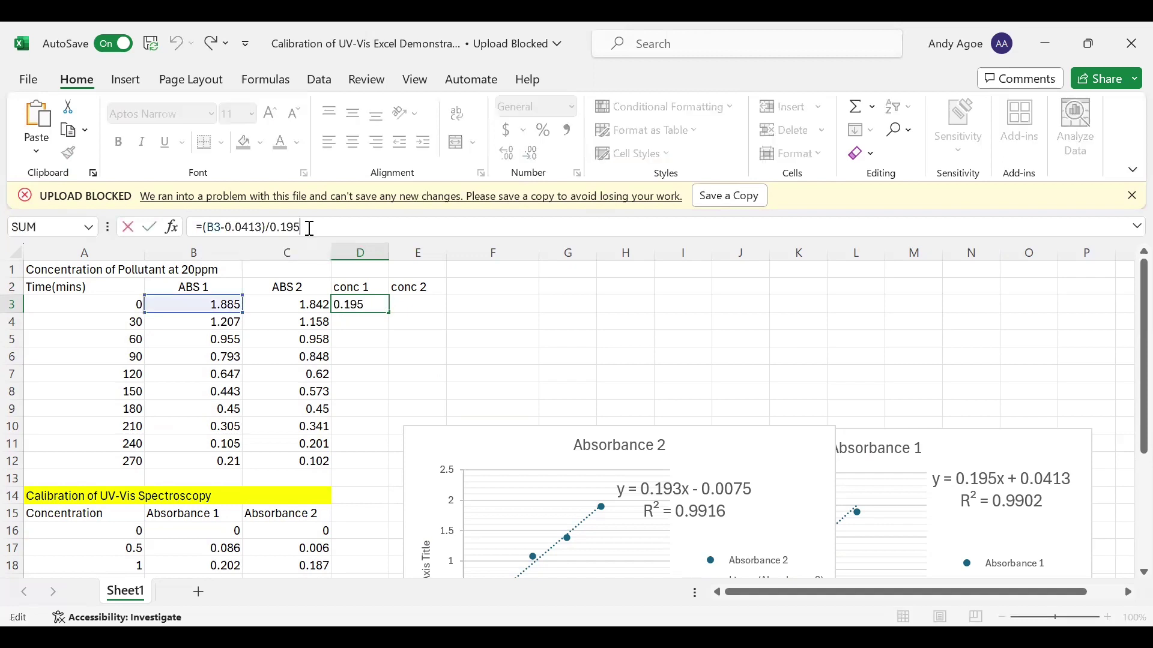
{"action": "type", "text": "*2"}
{"action": "key", "text": "Return"}
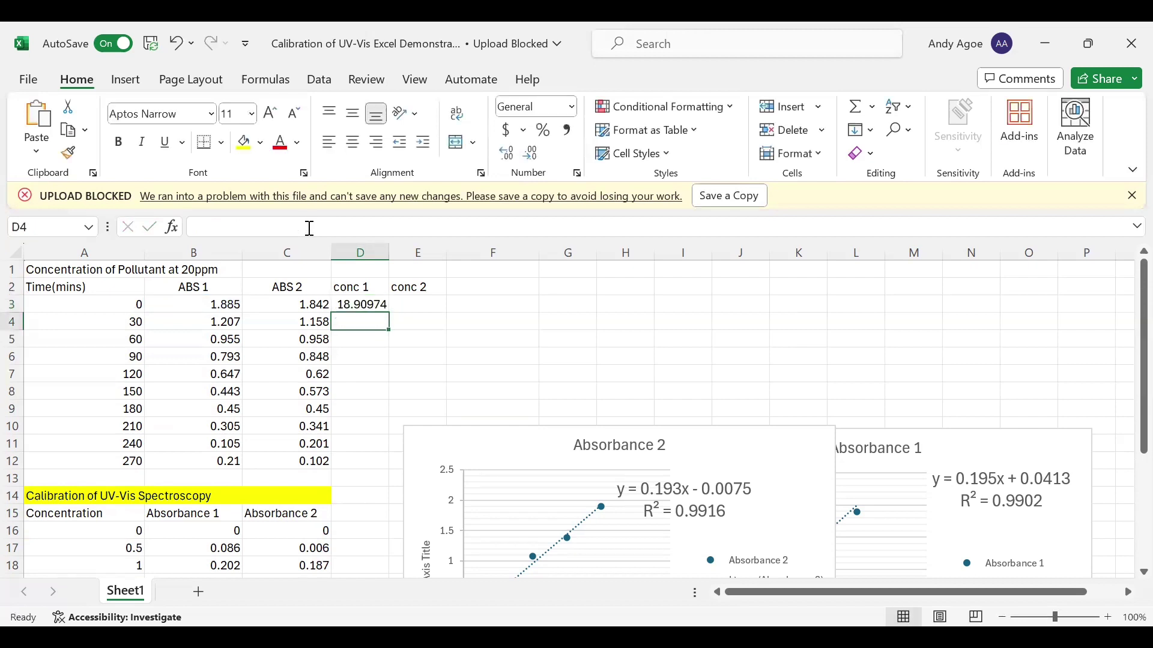
{"action": "left_click", "coordinate": [377, 304]}
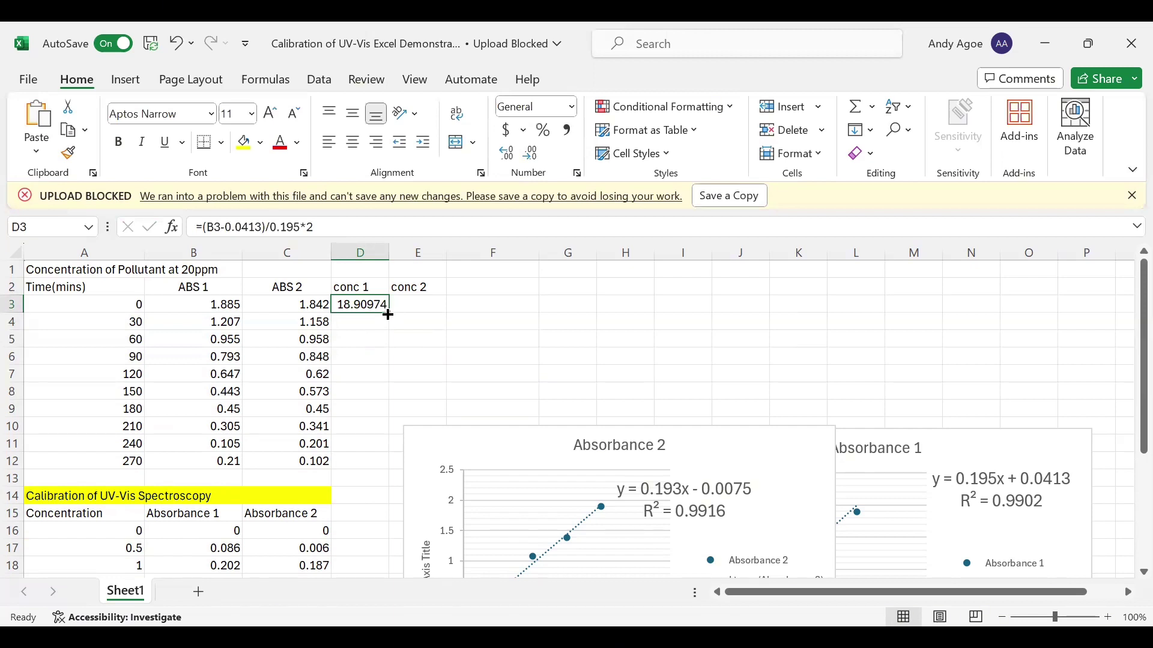
{"action": "left_click_drag", "start_coordinate": [387, 315], "coordinate": [368, 468]}
{"action": "left_click", "coordinate": [410, 305]}
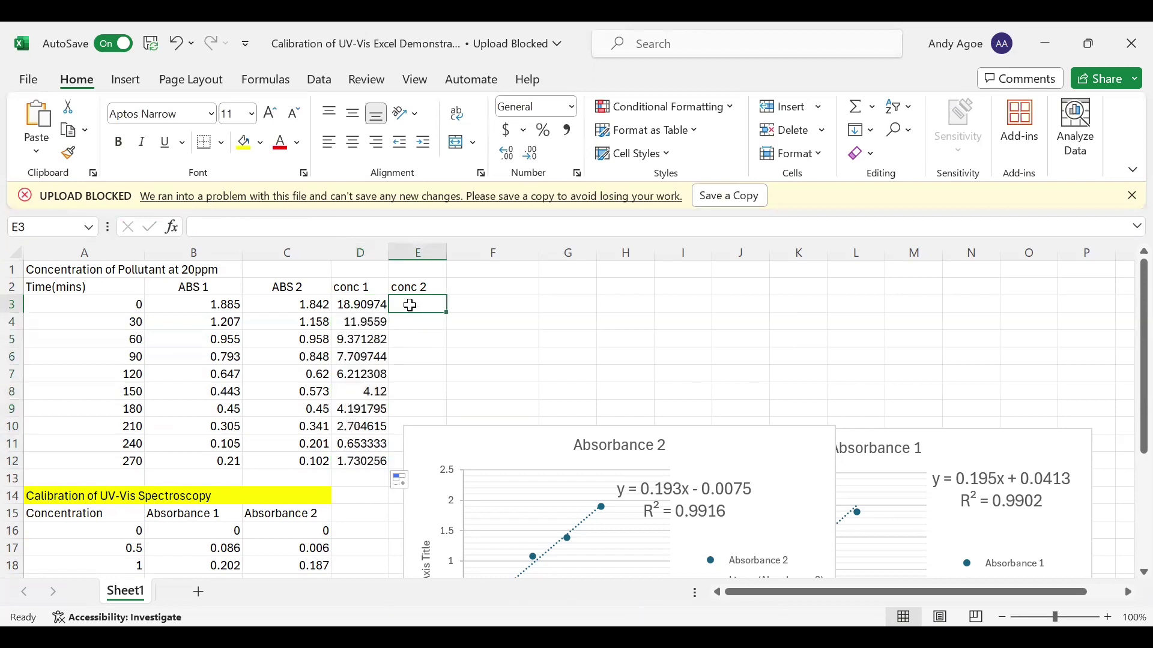
Enter the doubled conc 2 formula =(C3+0.0075)/0.193*2 in E3.
{"action": "type", "text": "="}
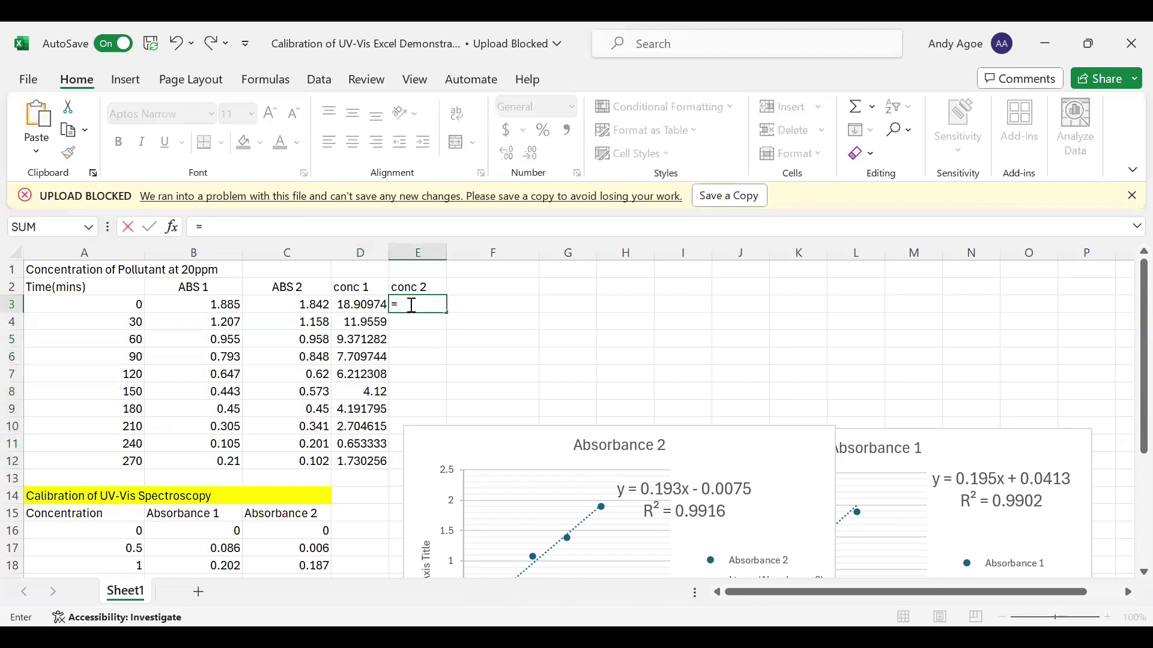
{"action": "type", "text": "("}
{"action": "left_click", "coordinate": [281, 312]}
{"action": "type", "text": "-"}
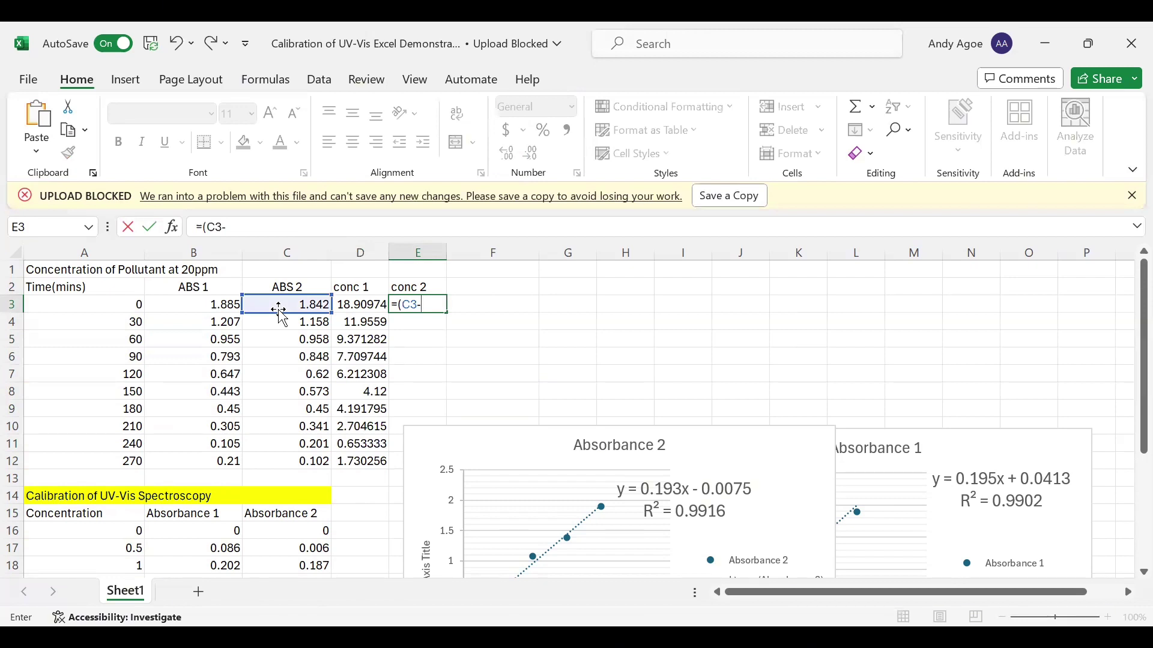
{"action": "key", "text": "BackSpace"}
{"action": "type", "text": "+0.0075)/"}
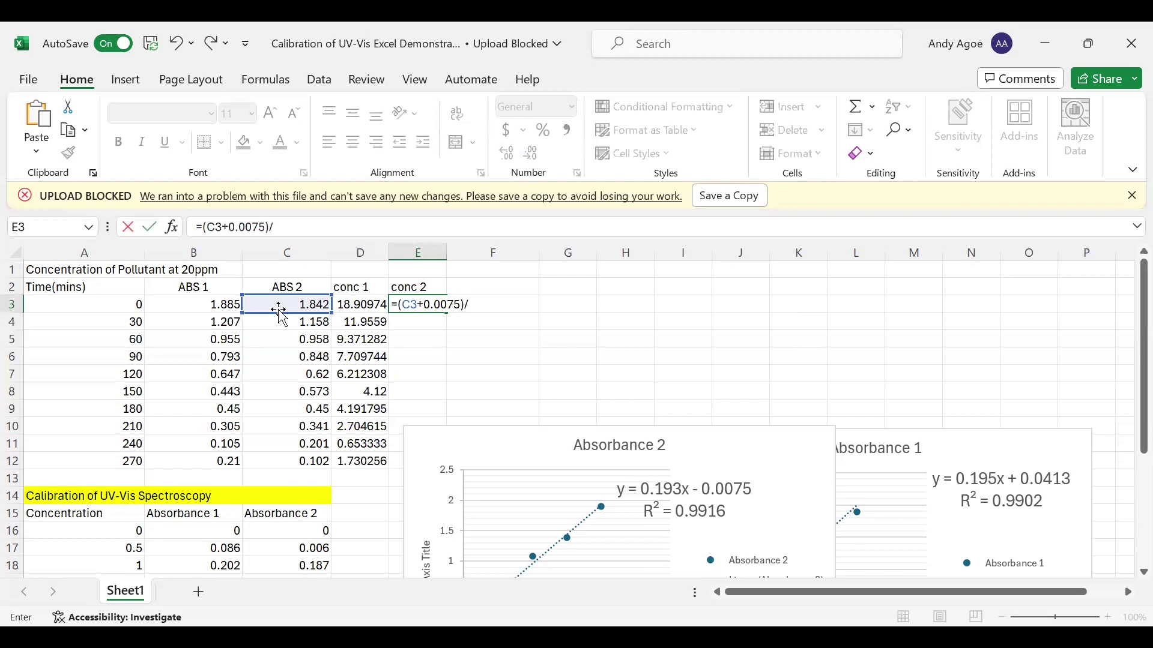
{"action": "type", "text": "0.1"}
{"action": "key", "text": "Return"}
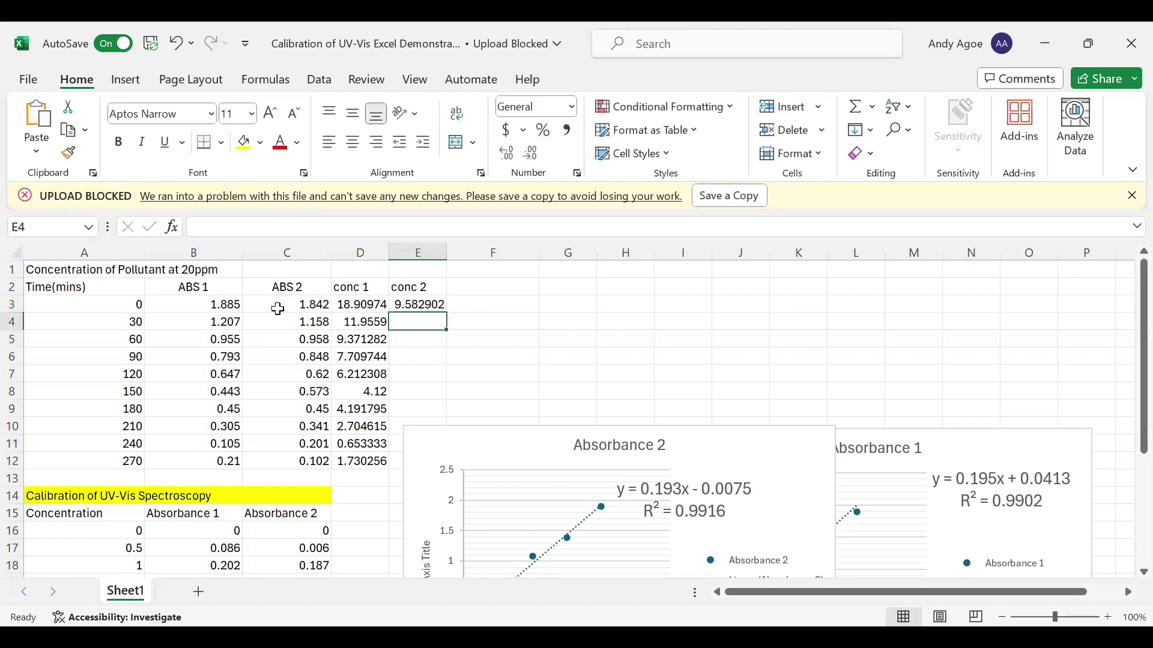
{"action": "left_click", "coordinate": [413, 305]}
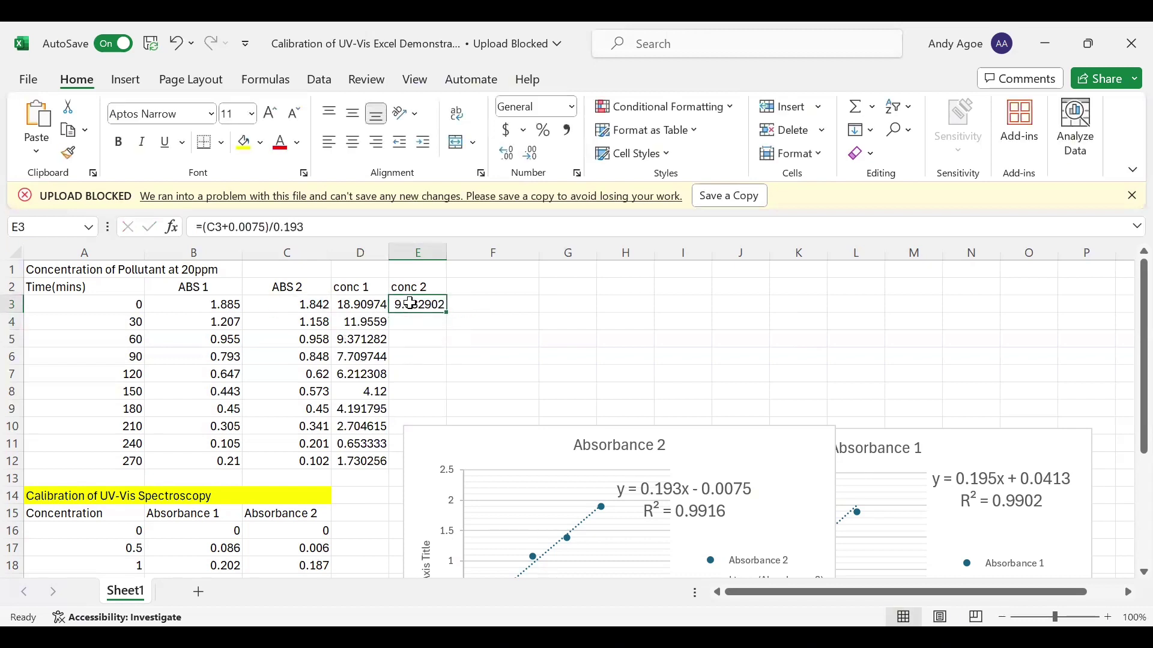
{"action": "left_click", "coordinate": [317, 226]}
{"action": "type", "text": "*"}
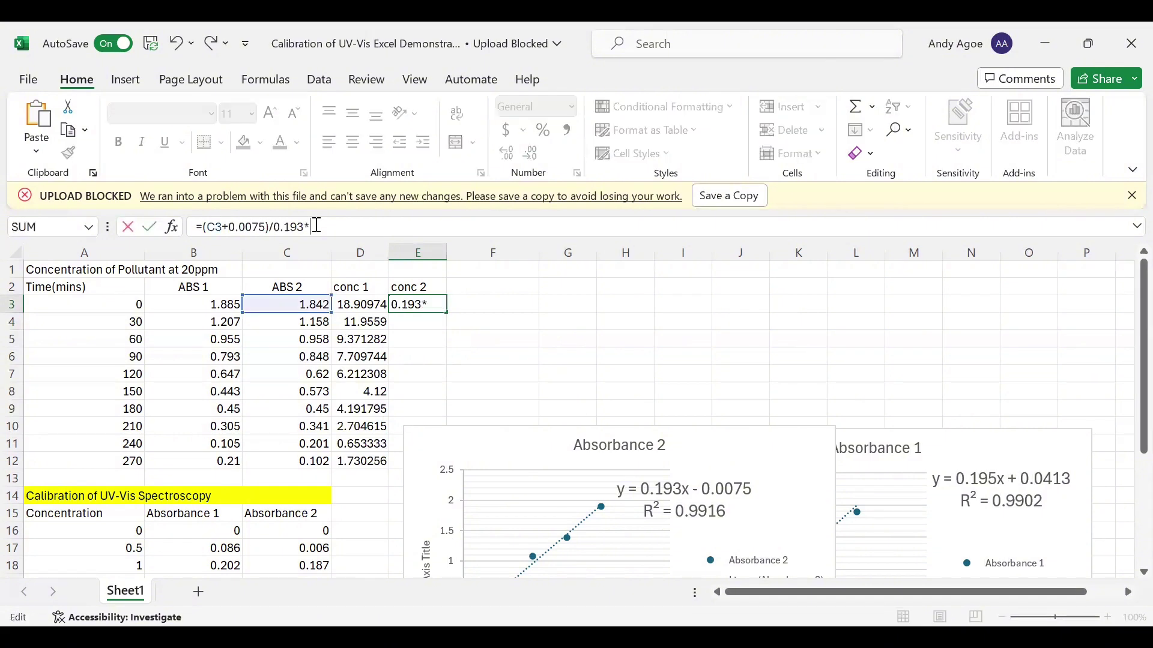
{"action": "type", "text": "2"}
{"action": "left_click", "coordinate": [432, 303]}
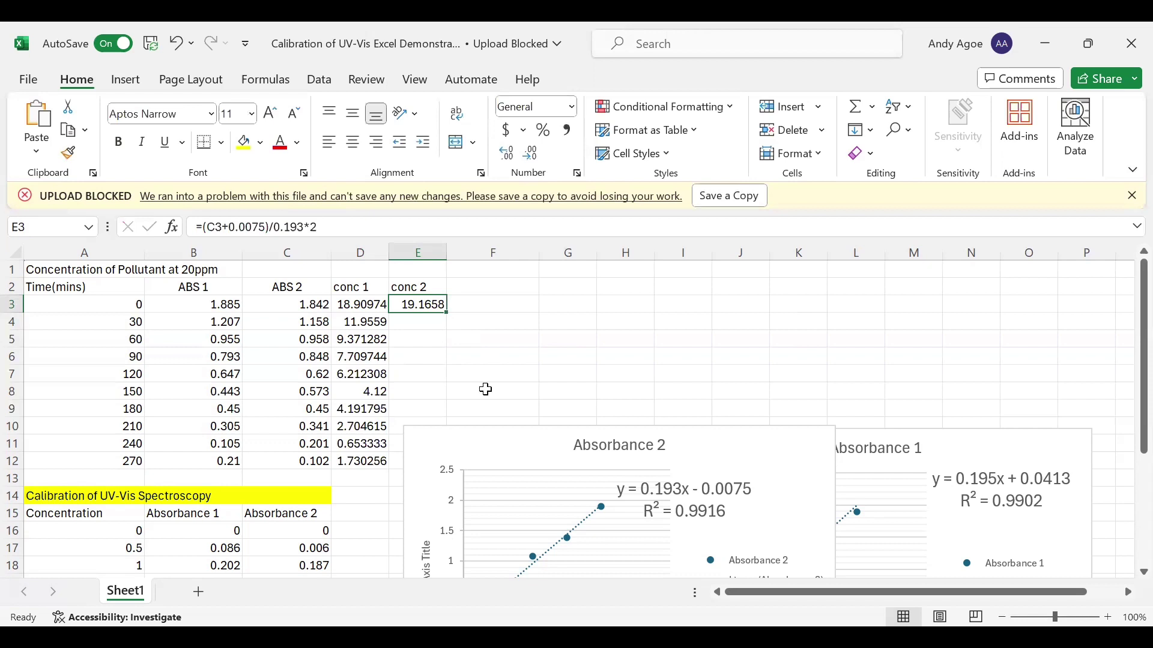
Move the Absorbance 2 chart right and fill E3's formula down to E12.
{"action": "left_click_drag", "start_coordinate": [474, 444], "coordinate": [580, 437]}
{"action": "left_click", "coordinate": [432, 304]}
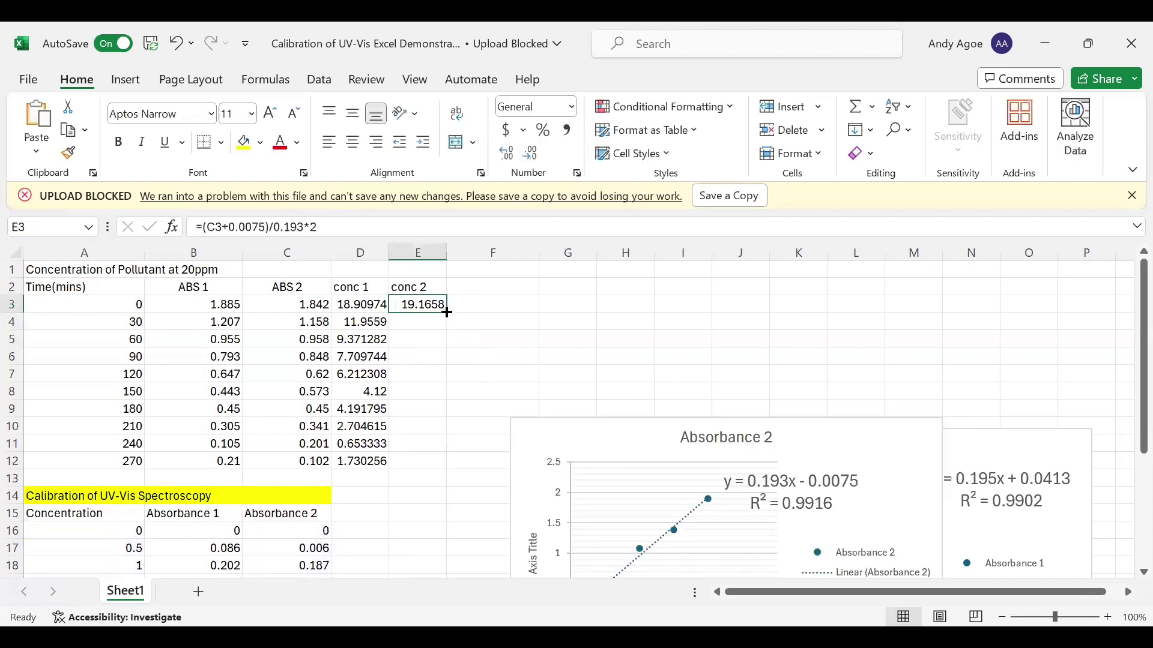
{"action": "left_click_drag", "start_coordinate": [448, 311], "coordinate": [504, 375]}
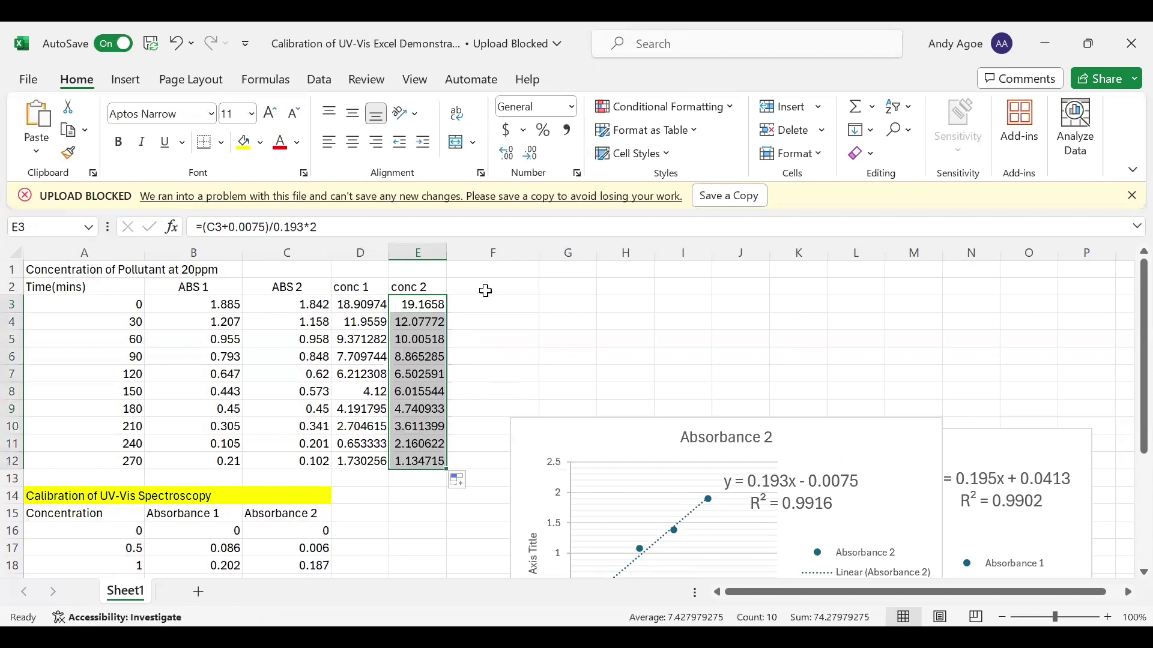
{"action": "left_click", "coordinate": [485, 289]}
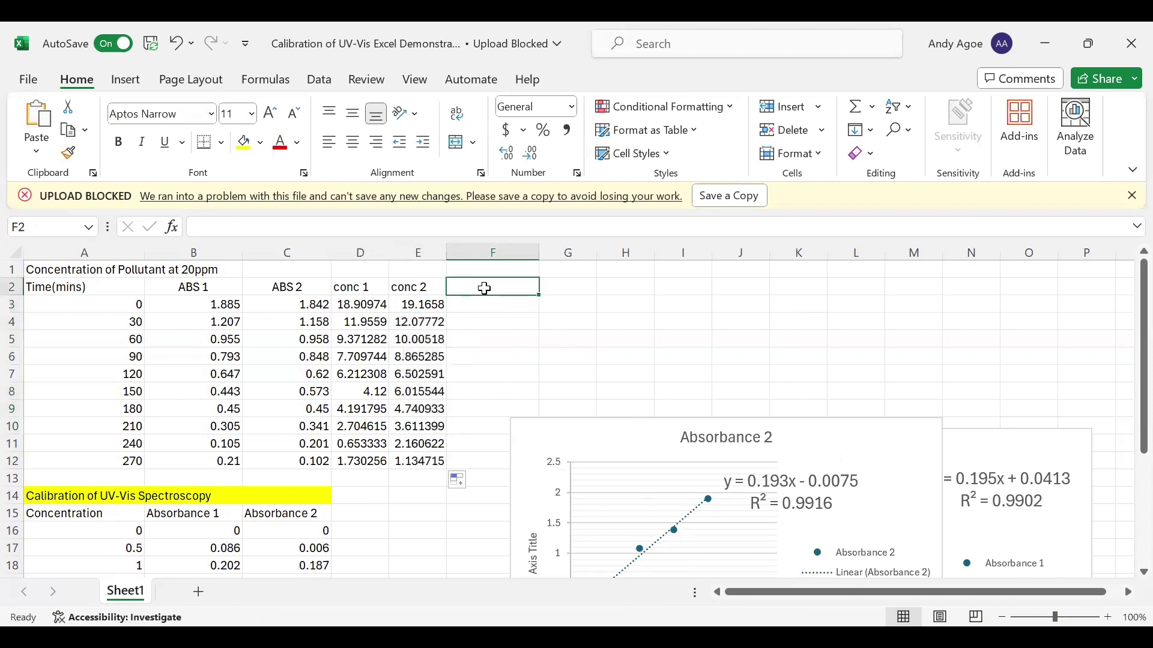
Add the header 'Average conc' in F2 and enter =AVERAGE(D3:E3) in F3.
{"action": "type", "text": "A"}
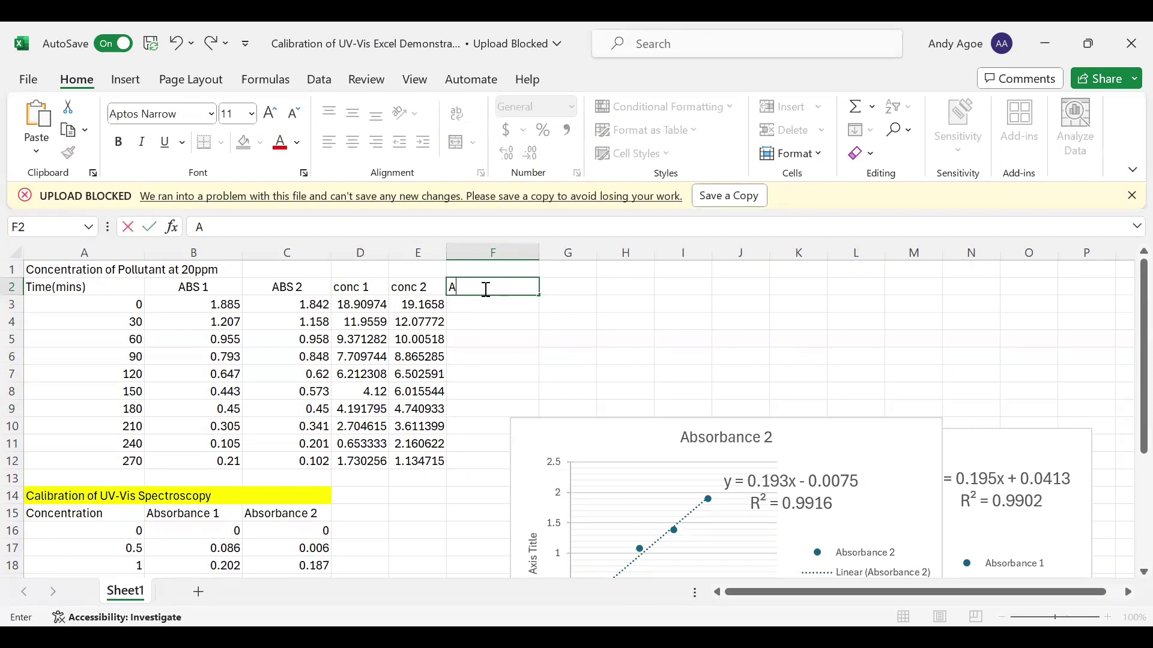
{"action": "type", "text": "verage conc"}
{"action": "key", "text": "Return"}
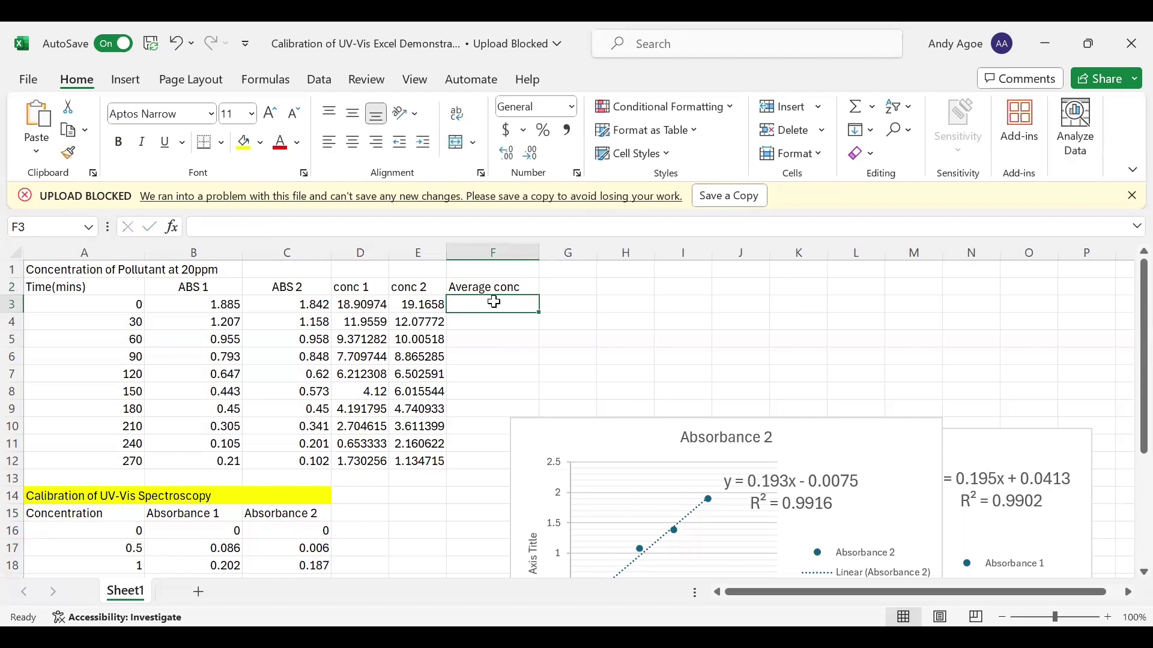
{"action": "type", "text": "="}
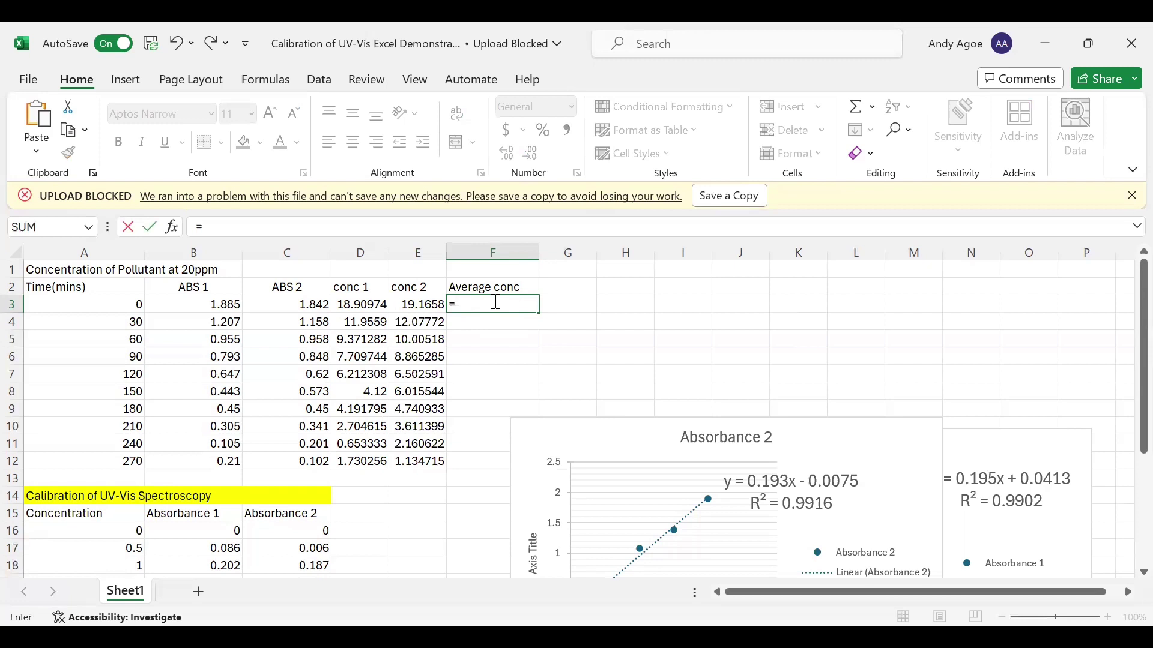
{"action": "type", "text": "ave"}
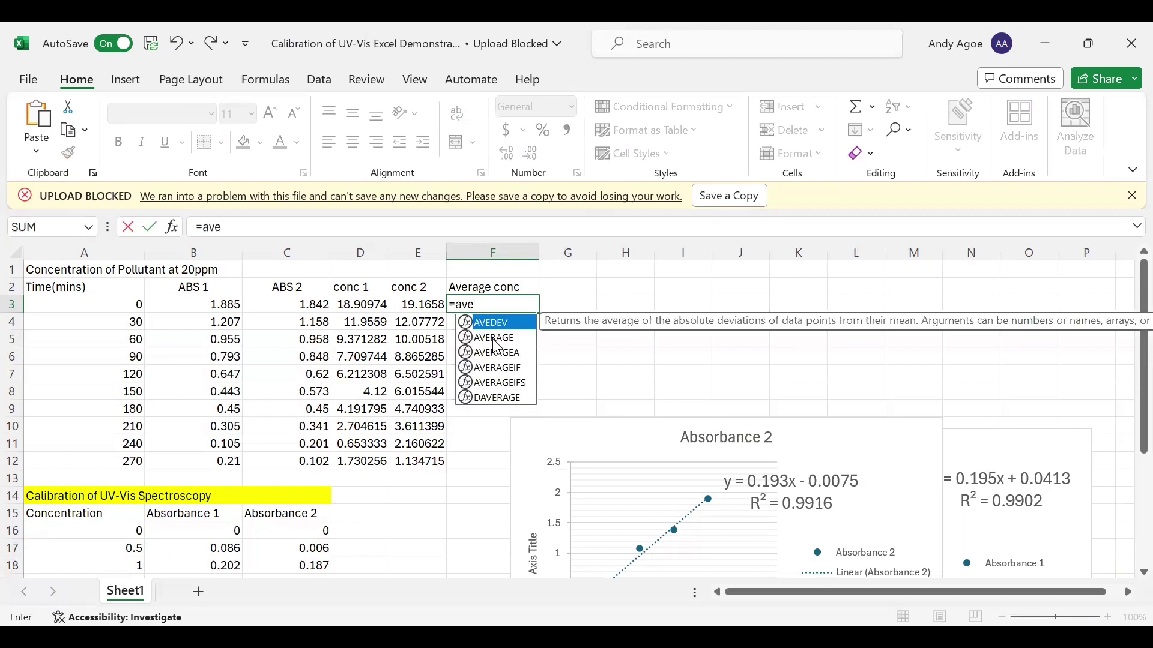
{"action": "left_click", "coordinate": [494, 340]}
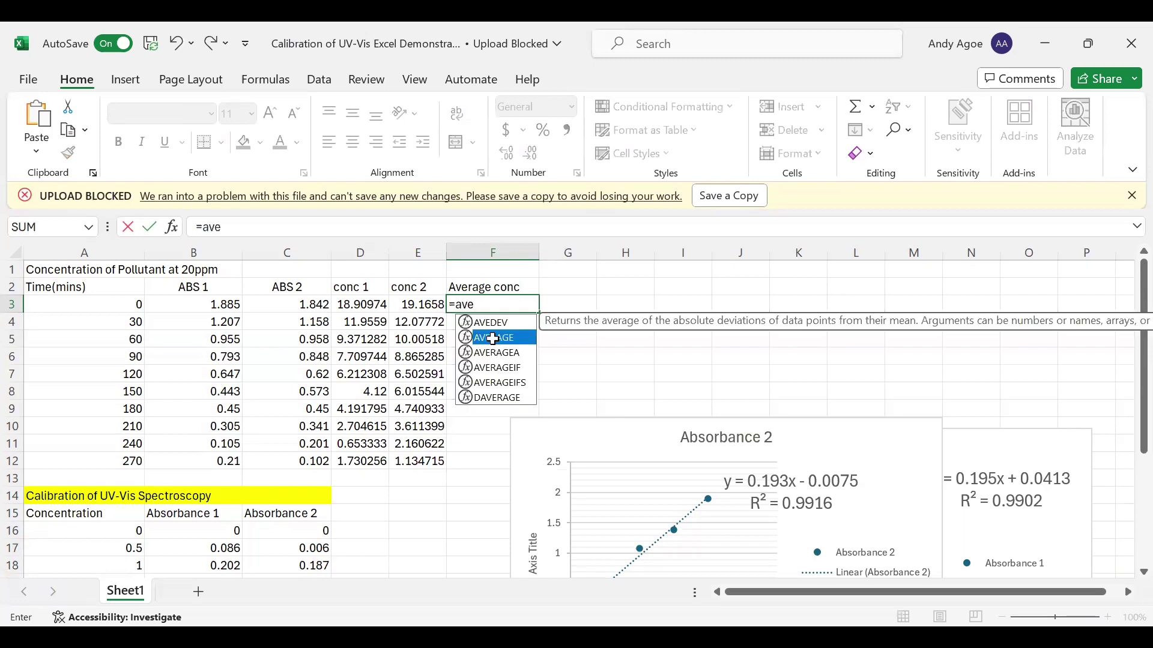
{"action": "double_click", "coordinate": [493, 339]}
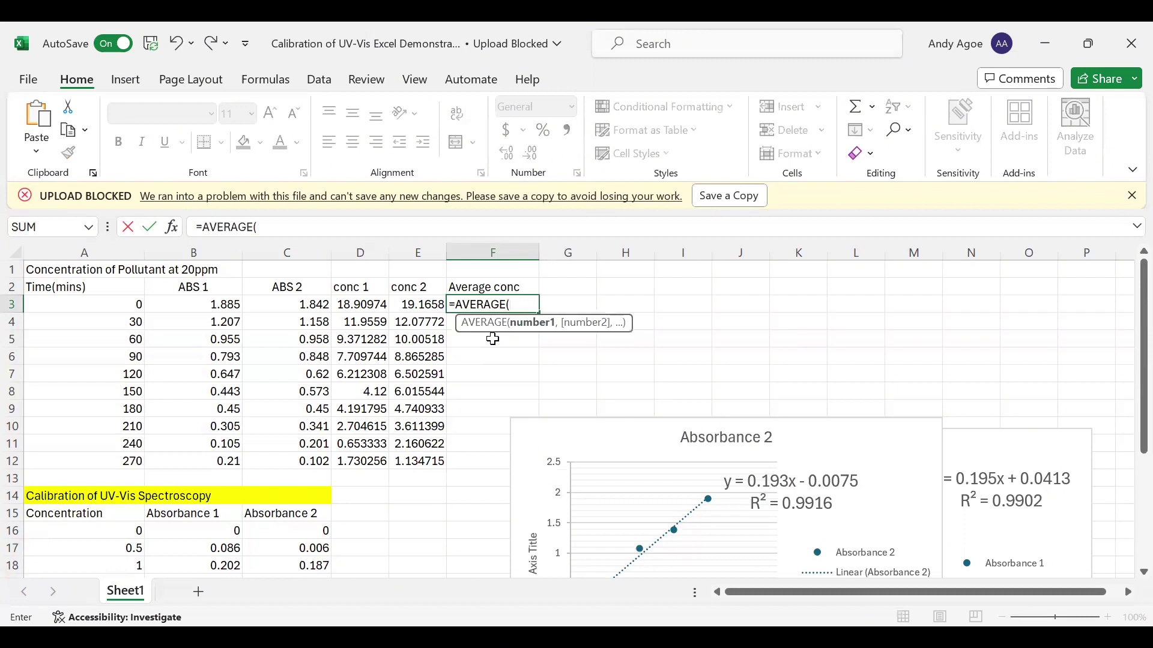
{"action": "left_click", "coordinate": [371, 307]}
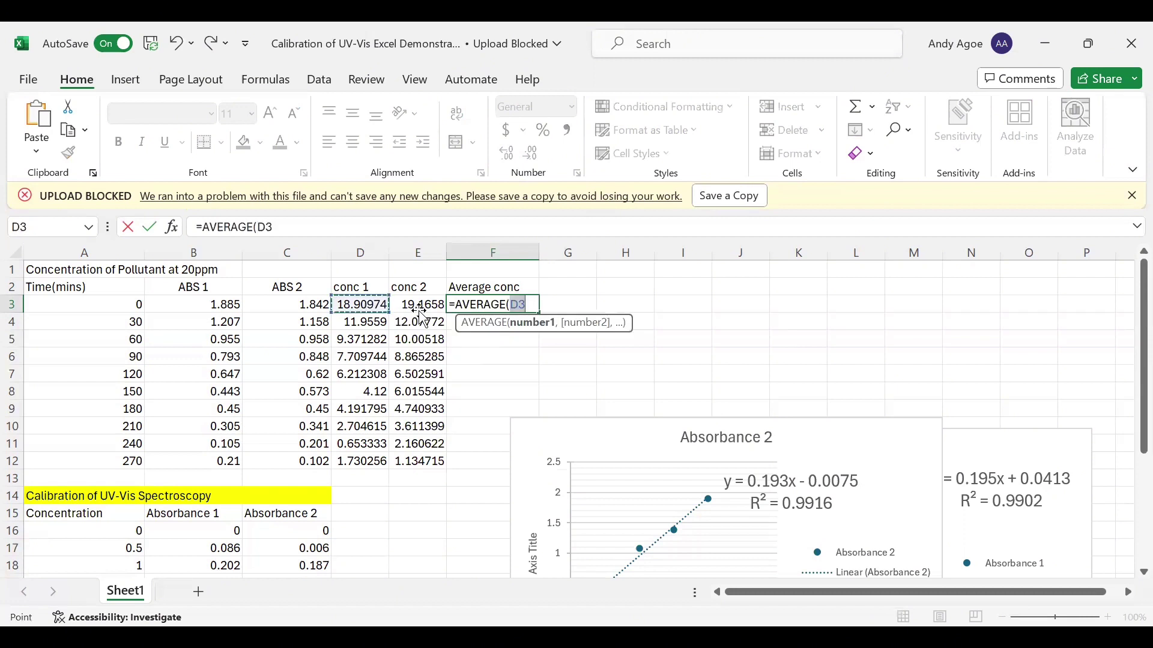
{"action": "left_click", "coordinate": [418, 309], "text": "shift"}
{"action": "key", "text": "Return"}
Shift the Absorbance 2 chart right and copy the average formula down to F12.
{"action": "left_click", "coordinate": [512, 304]}
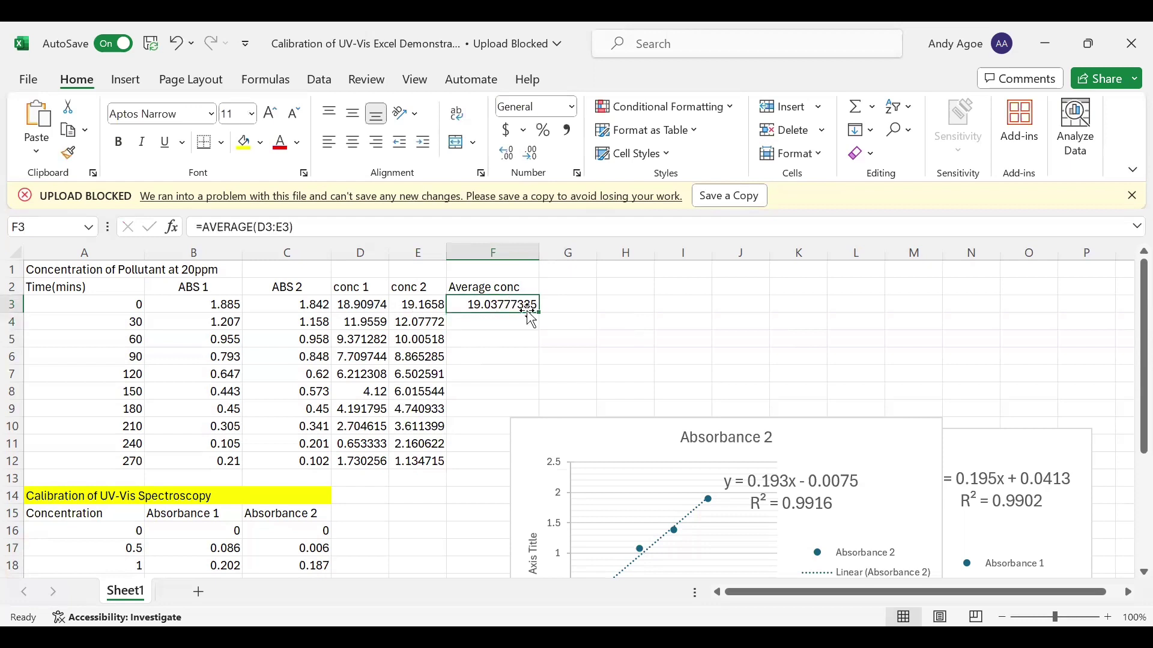
{"action": "left_click_drag", "start_coordinate": [563, 450], "coordinate": [624, 443]}
{"action": "left_click", "coordinate": [543, 309]}
{"action": "left_click_drag", "start_coordinate": [539, 312], "coordinate": [532, 465]}
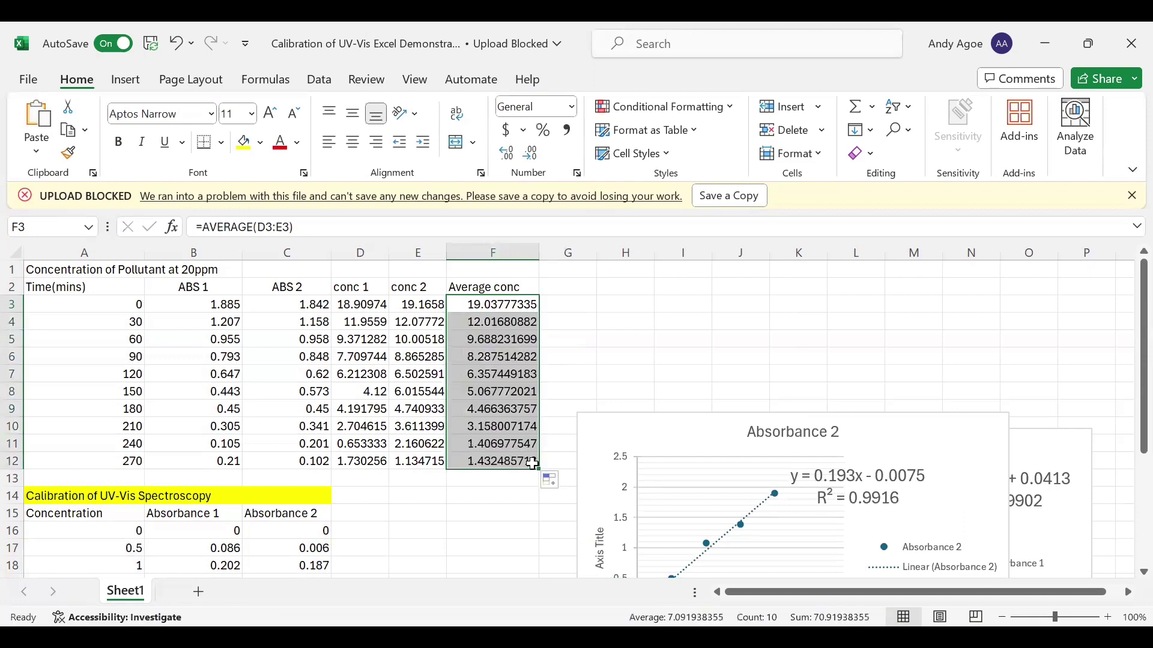
Drag the Absorbance 2 chart down-left and the Absorbance 1 chart down beside it, then select G2.
{"action": "scroll", "coordinate": [522, 523], "scroll_direction": "down", "scroll_amount": 2}
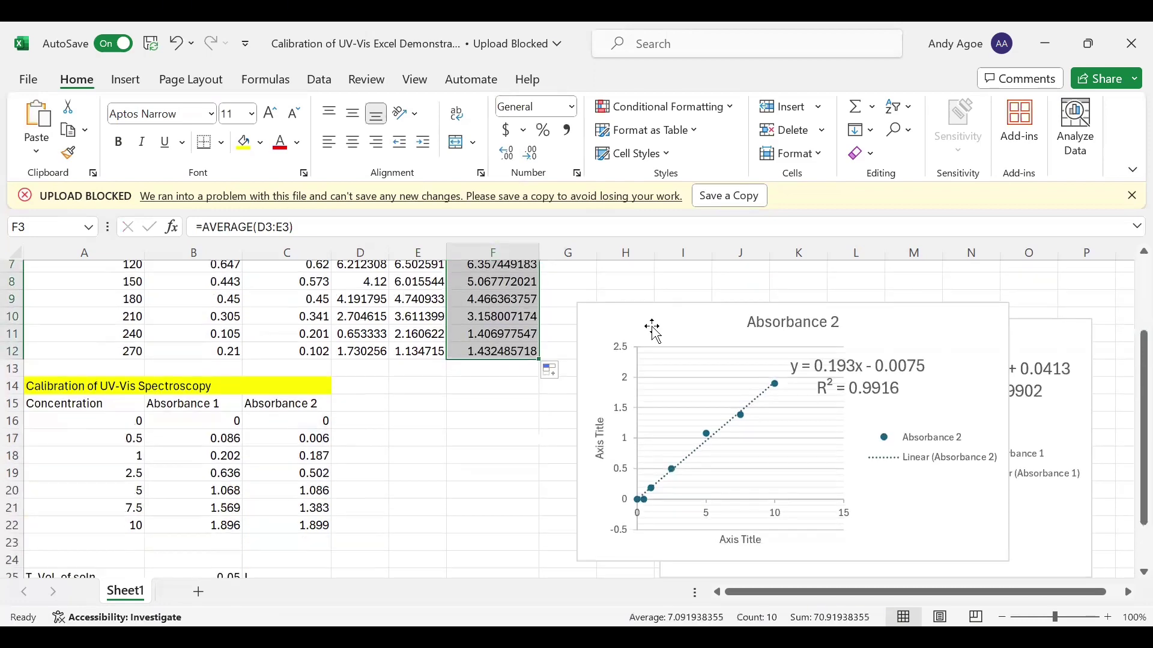
{"action": "left_click_drag", "start_coordinate": [653, 329], "coordinate": [489, 458]}
{"action": "left_click_drag", "start_coordinate": [560, 455], "coordinate": [591, 445]}
{"action": "left_click_drag", "start_coordinate": [746, 338], "coordinate": [790, 411]}
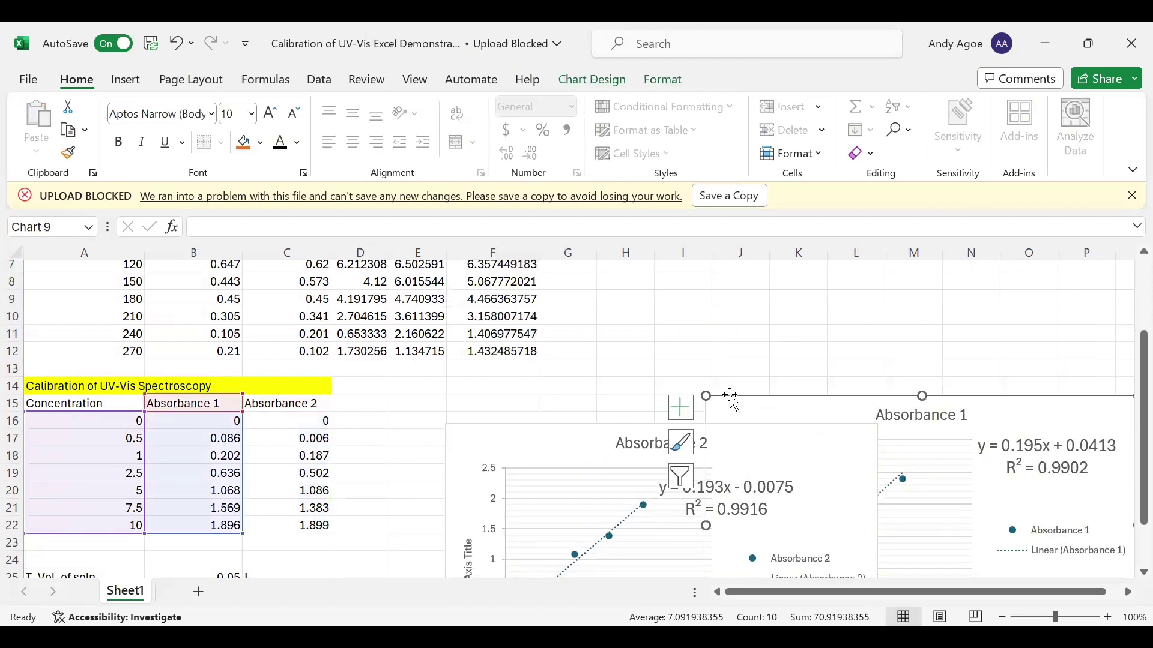
{"action": "scroll", "coordinate": [641, 356], "scroll_direction": "up", "scroll_amount": 2}
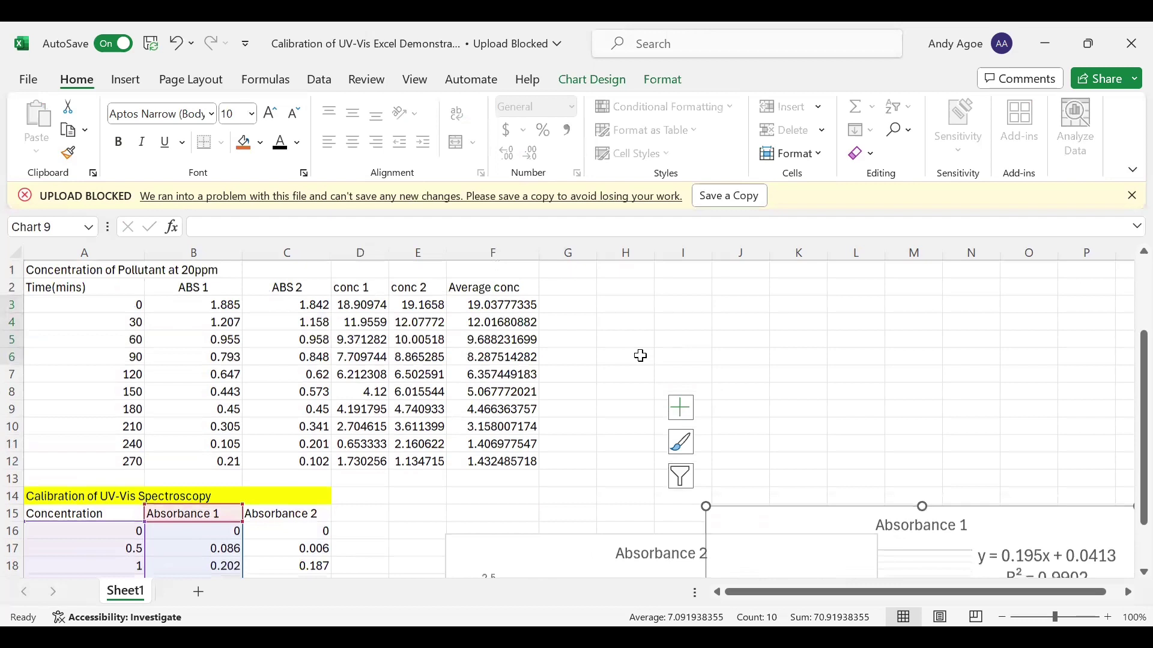
{"action": "left_click", "coordinate": [560, 286]}
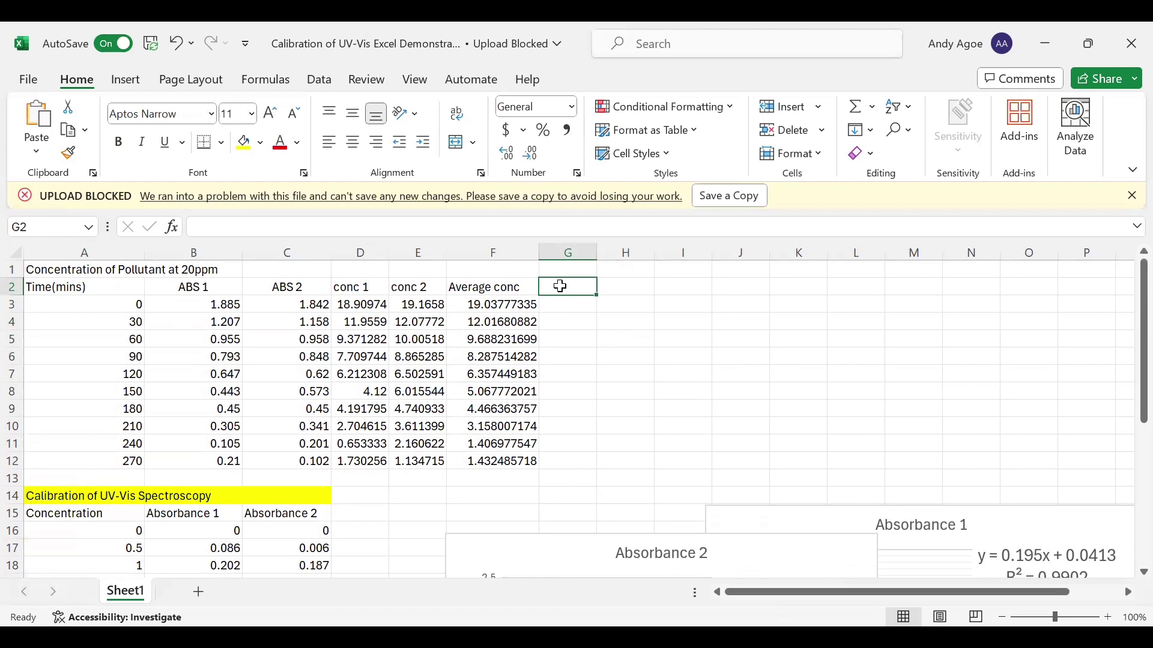
Enter the header 'Qt' in G2 and start G3's formula as =(F3-F3)/.
{"action": "type", "text": "Q"}
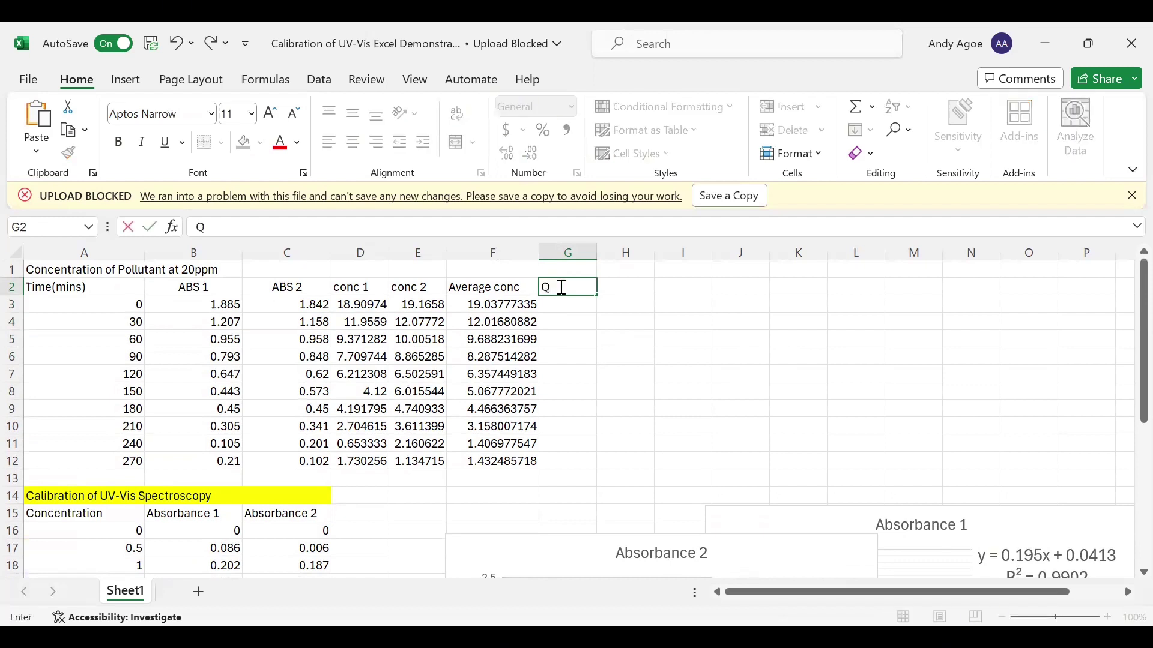
{"action": "type", "text": "t"}
{"action": "left_click", "coordinate": [564, 305]}
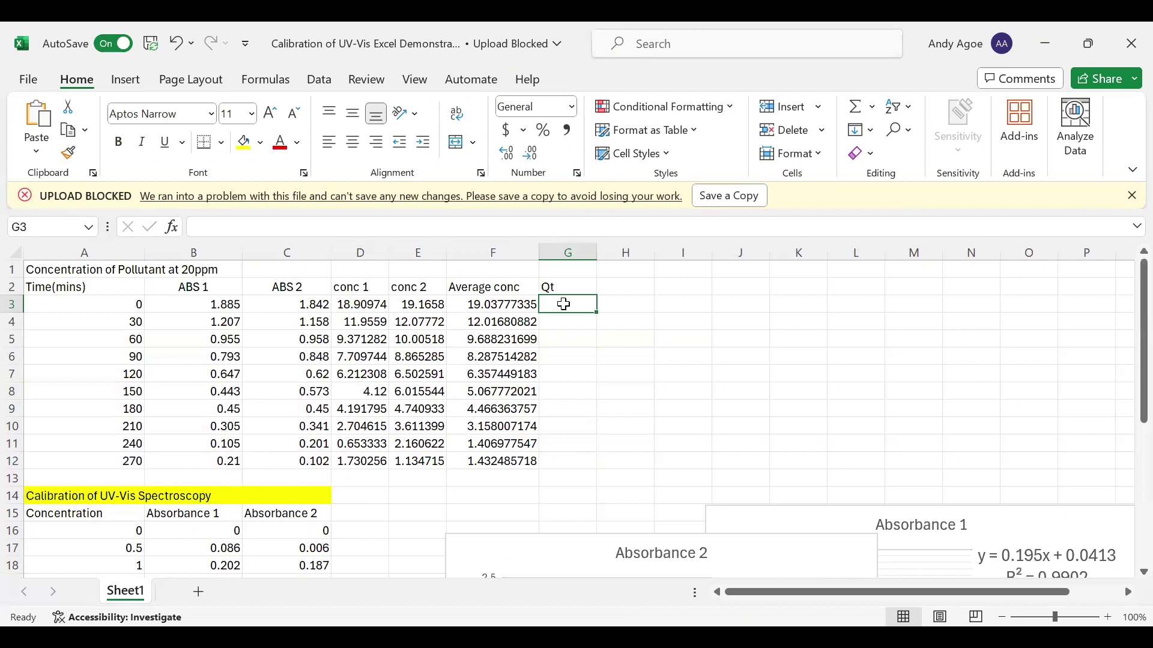
{"action": "type", "text": "="}
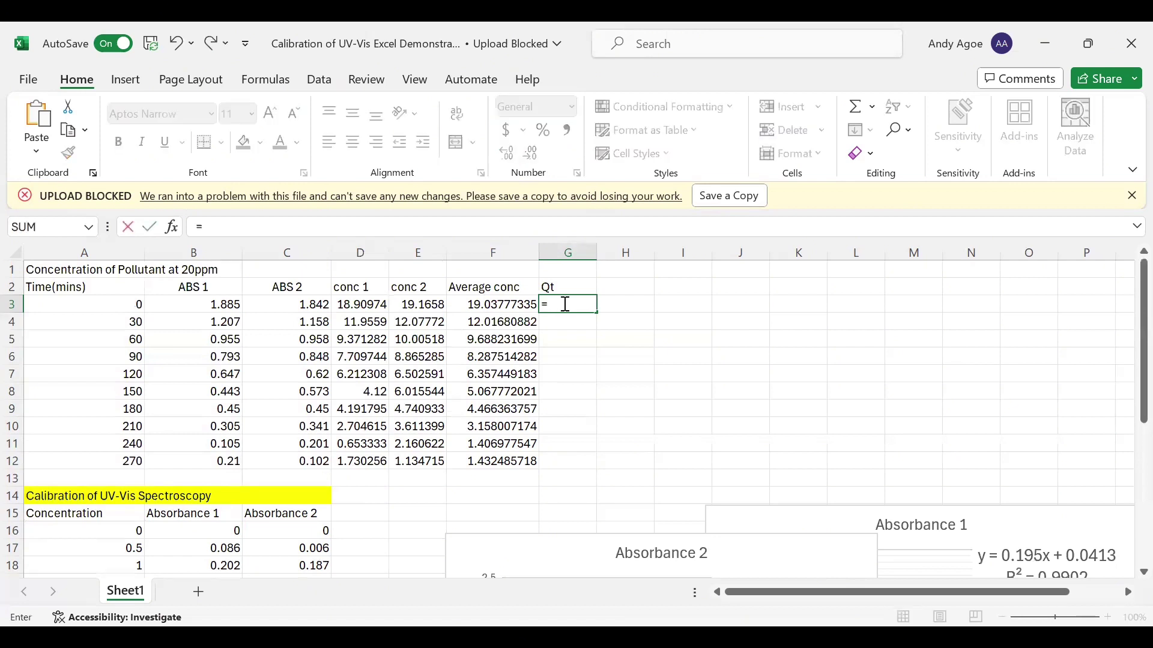
{"action": "type", "text": "("}
{"action": "left_click", "coordinate": [498, 304]}
{"action": "mouse_move", "coordinate": [498, 304]}
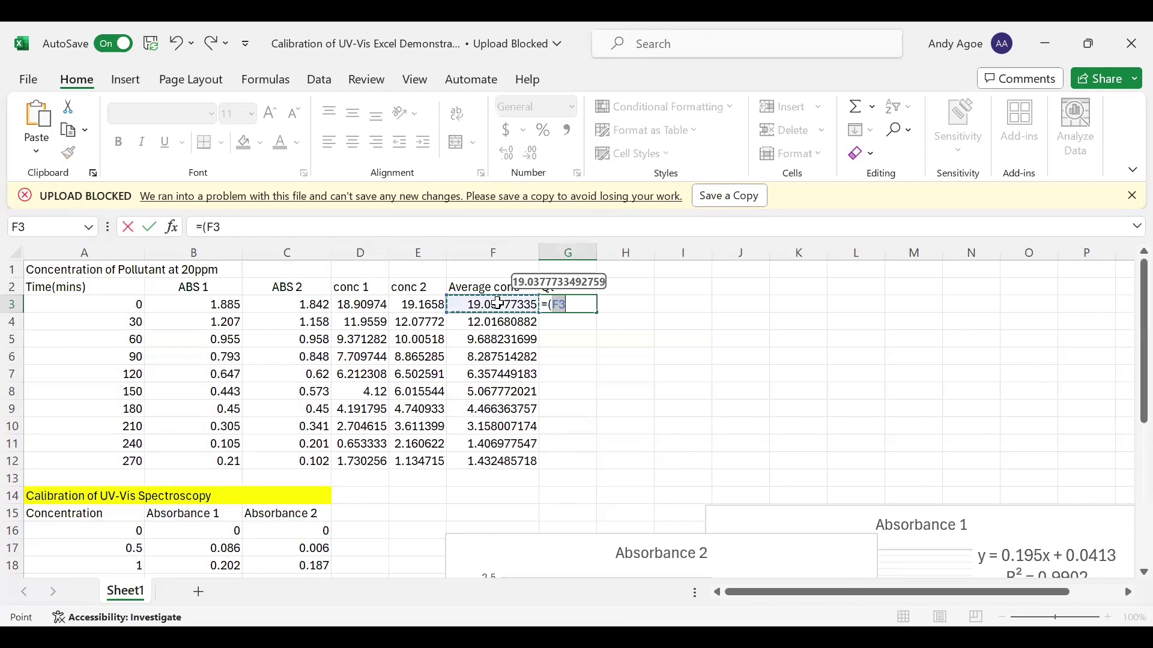
{"action": "type", "text": "-"}
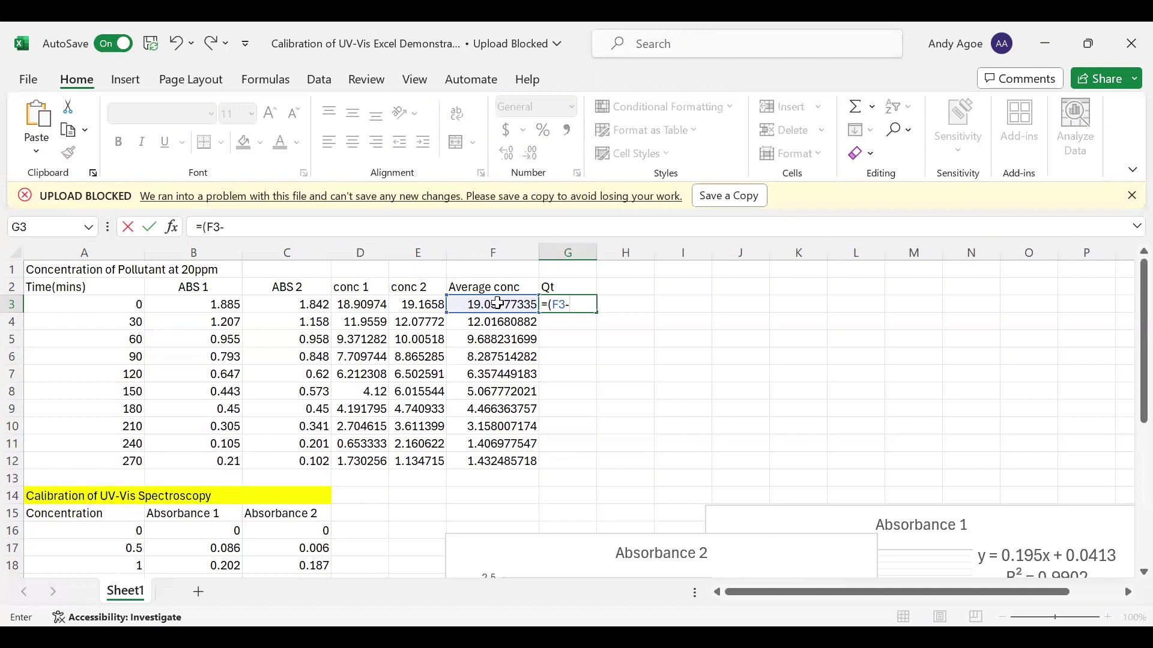
{"action": "left_click", "coordinate": [497, 304]}
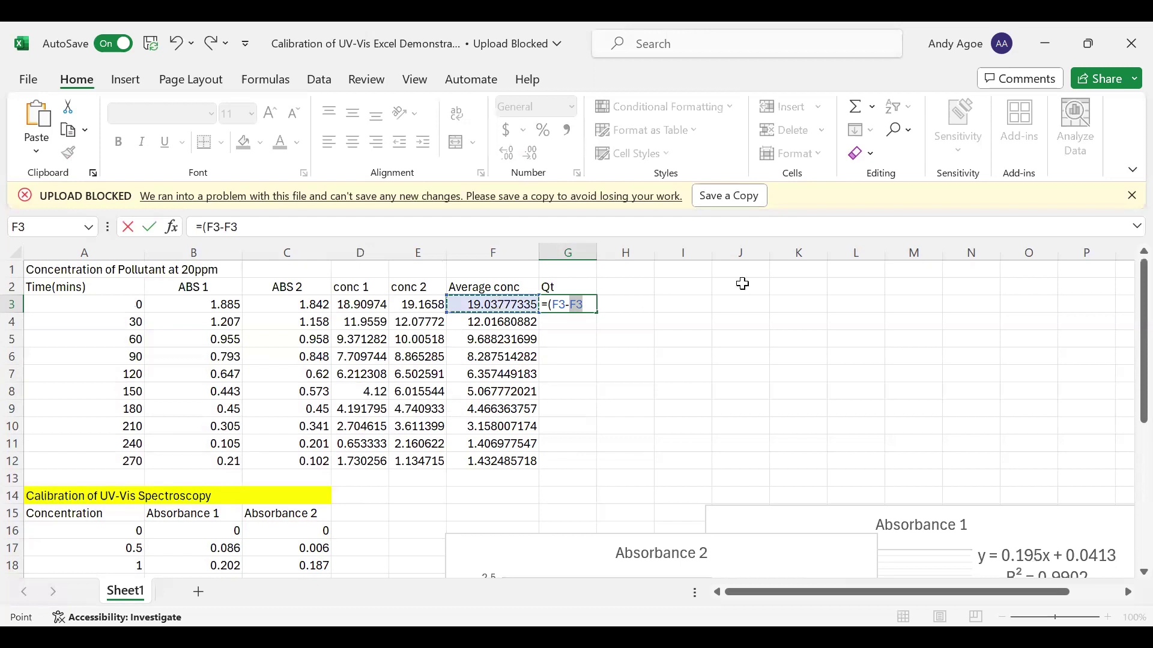
{"action": "type", "text": ")"}
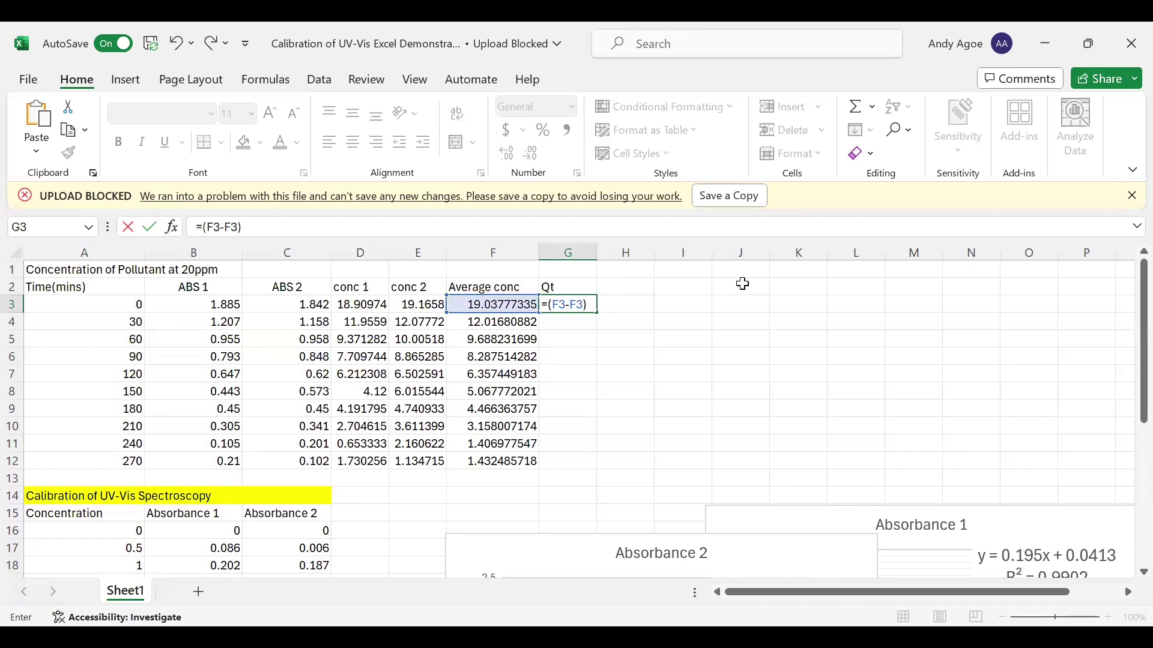
{"action": "type", "text": "/"}
{"action": "scroll", "coordinate": [421, 511], "scroll_direction": "down", "scroll_amount": 1}
Extend the G3 Qt formula to =(F3-F3)/B26*B25, dividing by mass B26 and multiplying by volume B25.
{"action": "scroll", "coordinate": [420, 511], "scroll_direction": "down", "scroll_amount": 4}
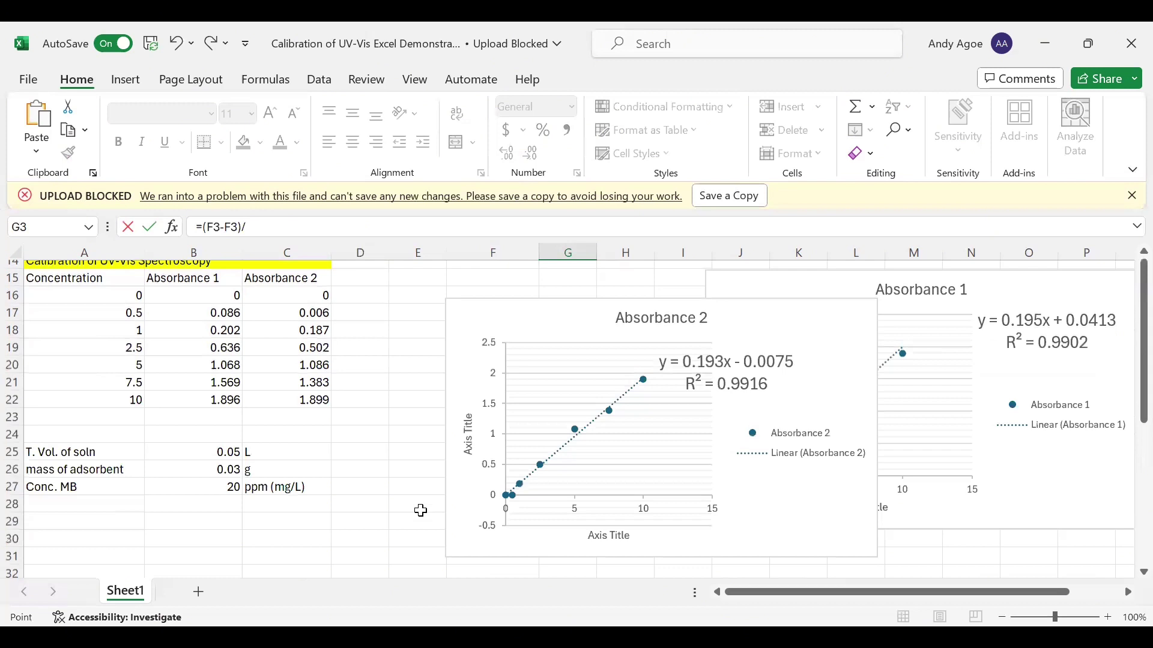
{"action": "left_click", "coordinate": [212, 473]}
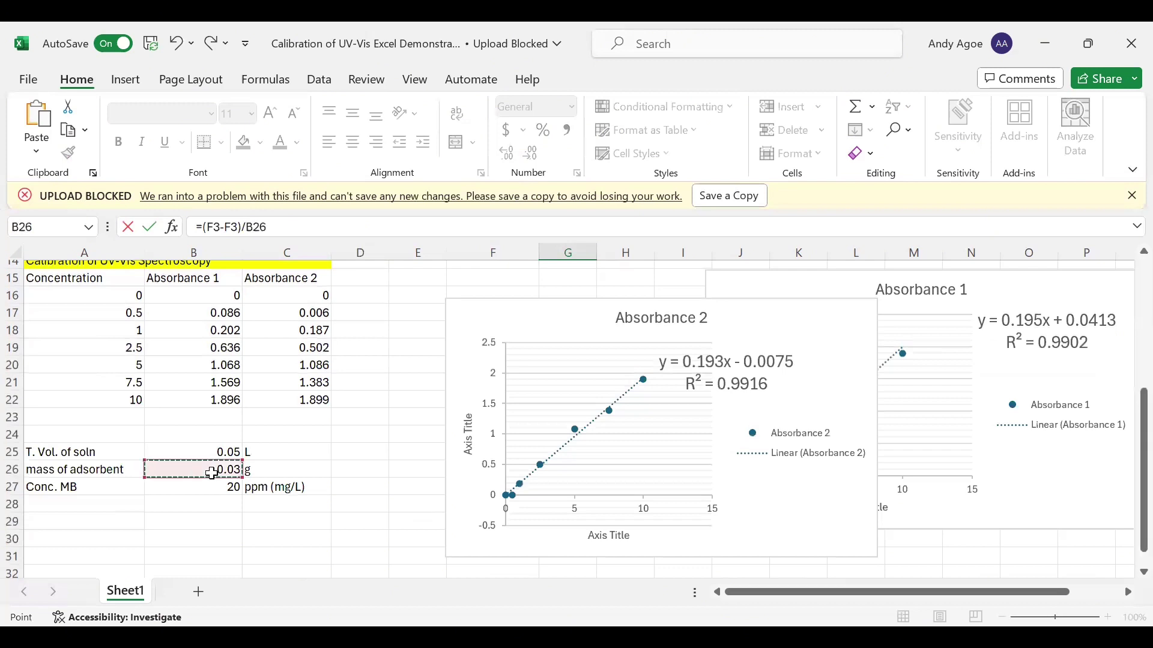
{"action": "scroll", "coordinate": [384, 375], "scroll_direction": "up", "scroll_amount": 4}
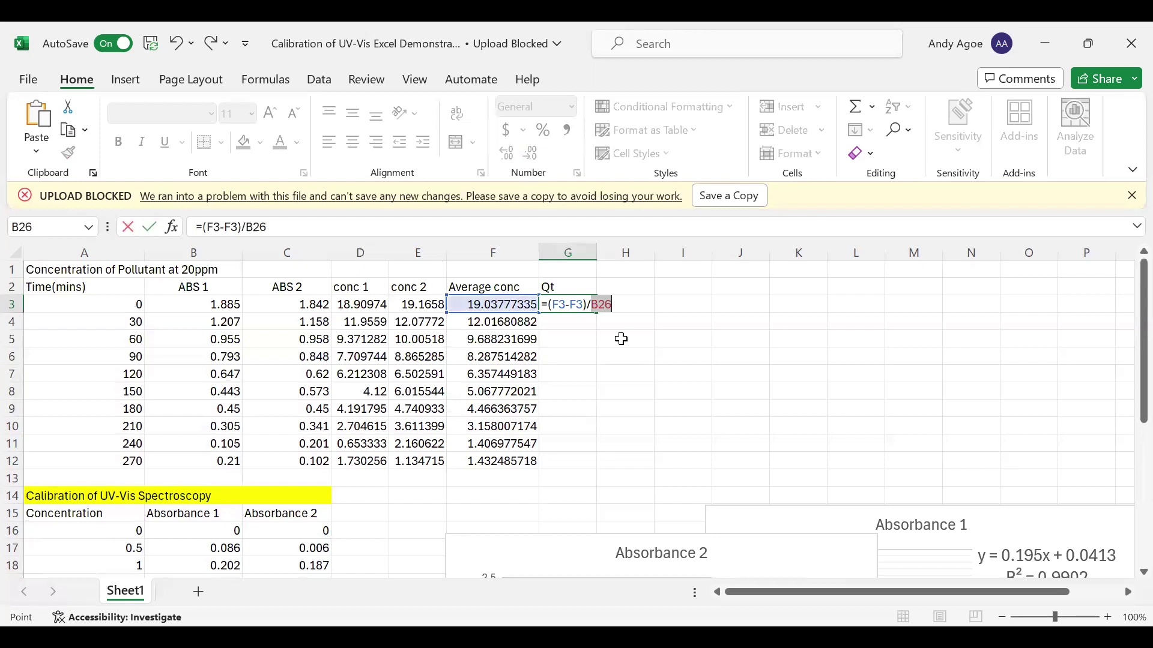
{"action": "type", "text": "*"}
{"action": "scroll", "coordinate": [621, 339], "scroll_direction": "down", "scroll_amount": 5}
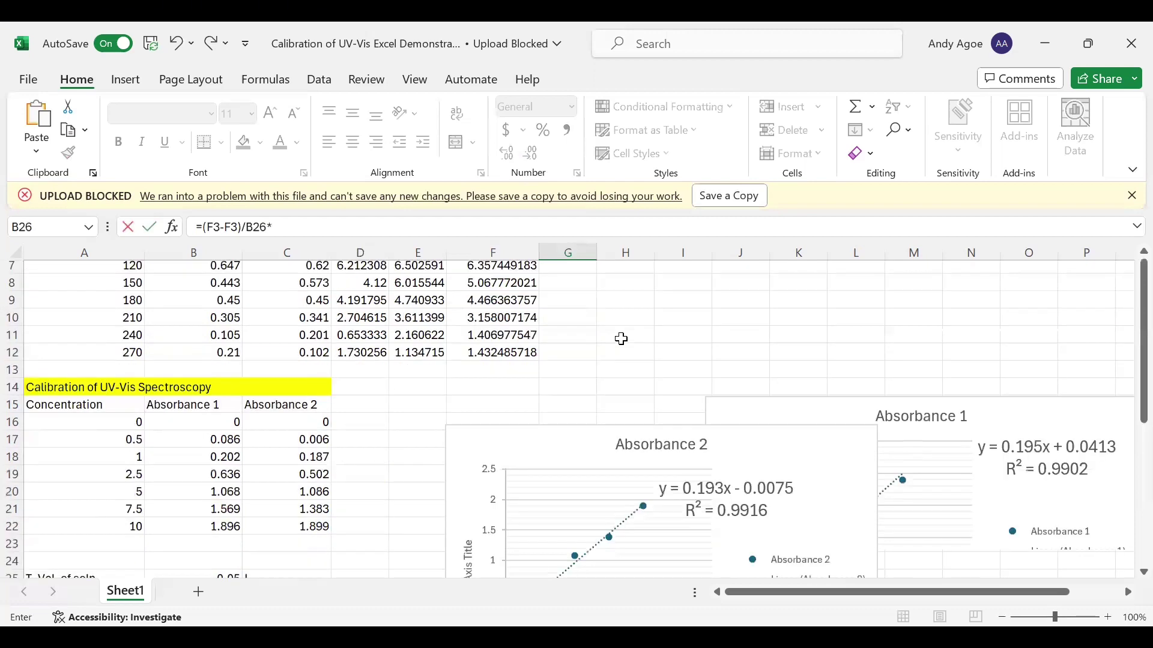
{"action": "left_click", "coordinate": [206, 463]}
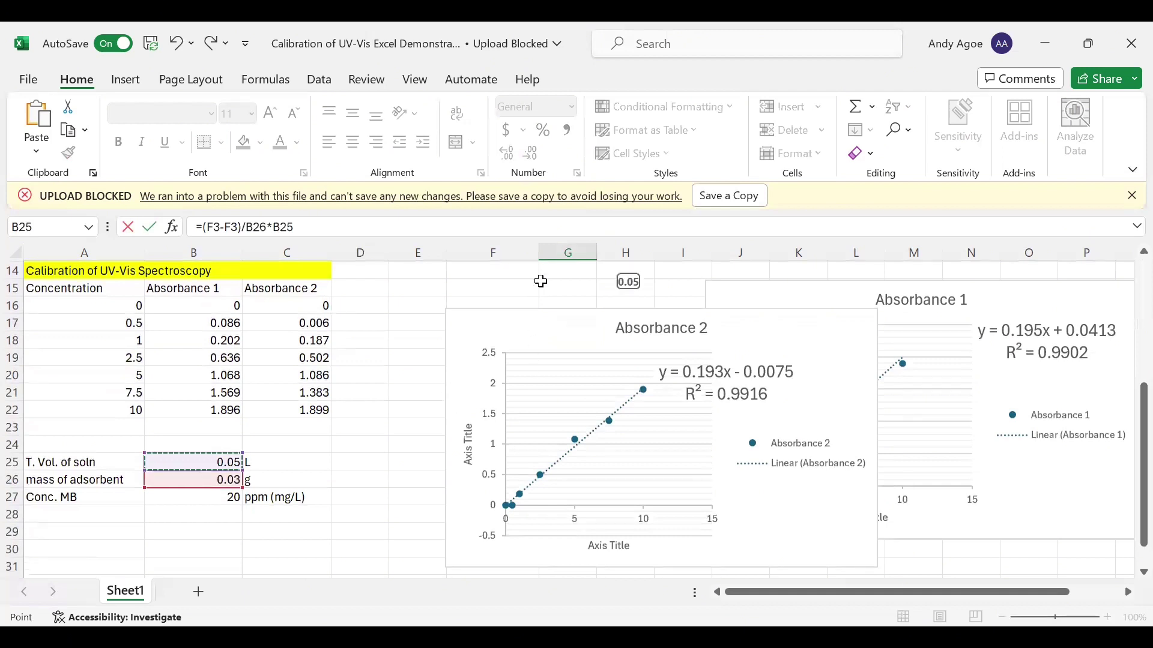
{"action": "scroll", "coordinate": [541, 282], "scroll_direction": "up", "scroll_amount": 5}
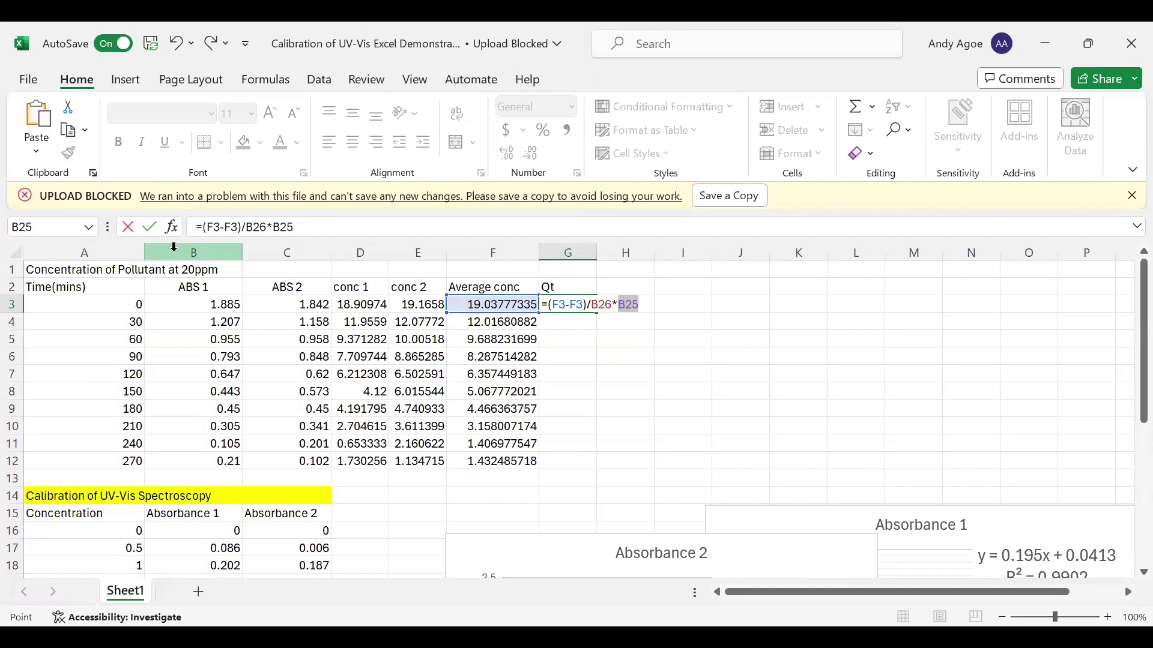
{"action": "left_click", "coordinate": [207, 230]}
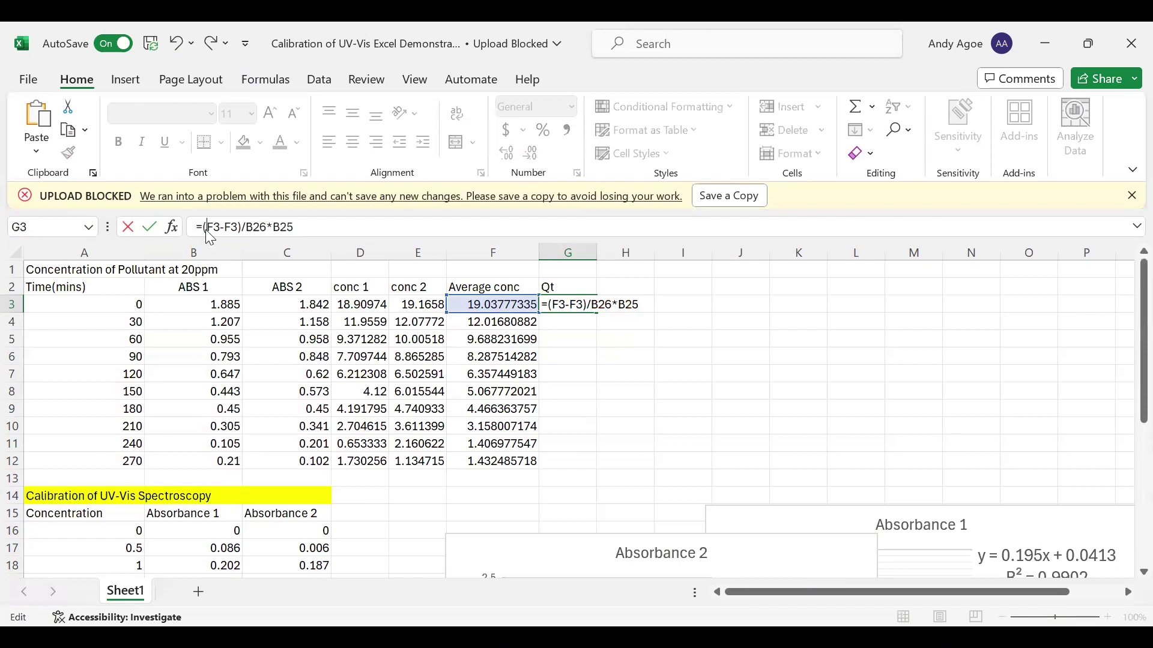
Make F3, B26 and B25 absolute so G3 holds =($F$3-F3)/$B$26*$B$25.
{"action": "type", "text": "$"}
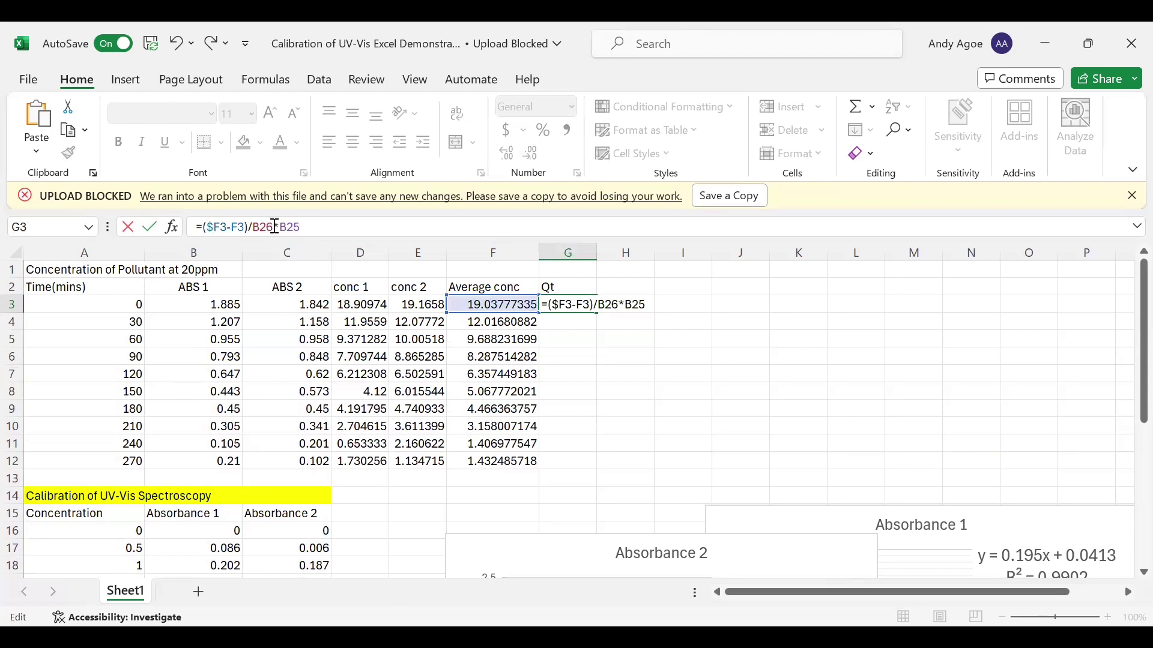
{"action": "left_click", "coordinate": [221, 226]}
{"action": "type", "text": "$"}
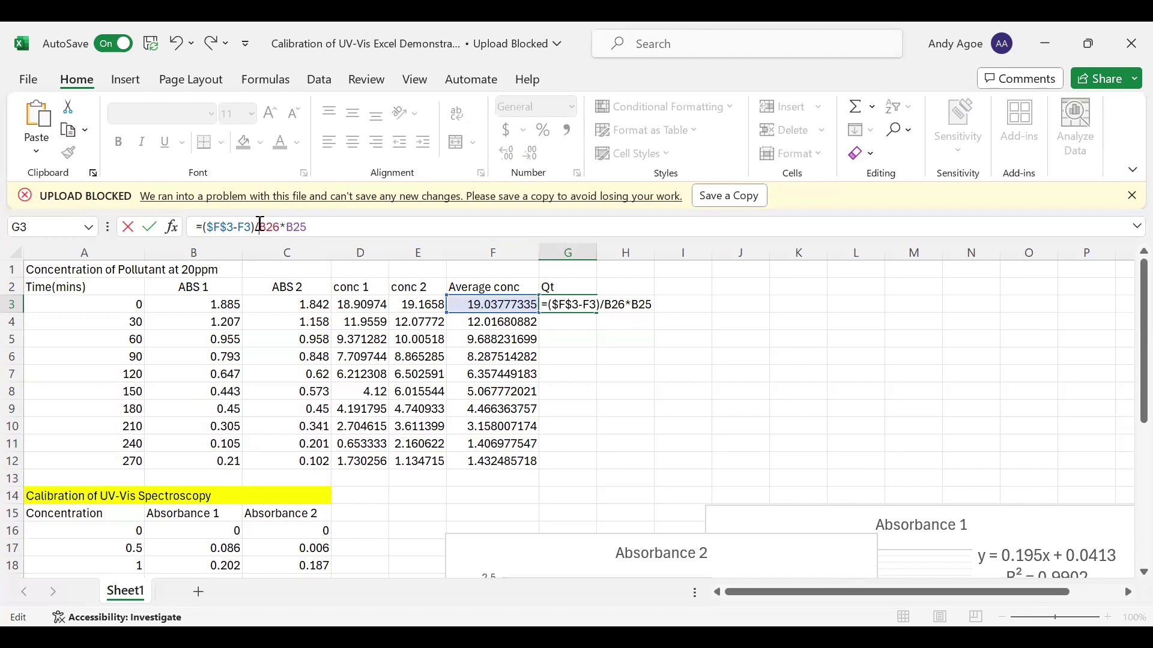
{"action": "type", "text": "$"}
{"action": "key", "text": "Left"}
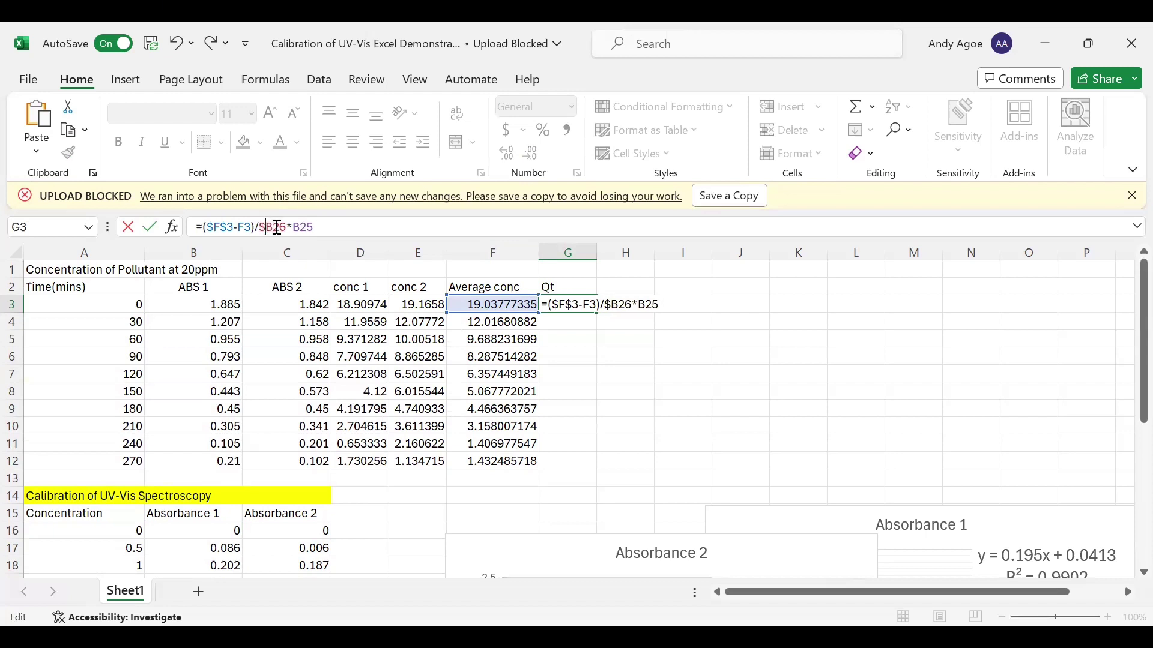
{"action": "left_click", "coordinate": [276, 227]}
{"action": "type", "text": "$"}
{"action": "left_click", "coordinate": [302, 227]}
{"action": "type", "text": "$"}
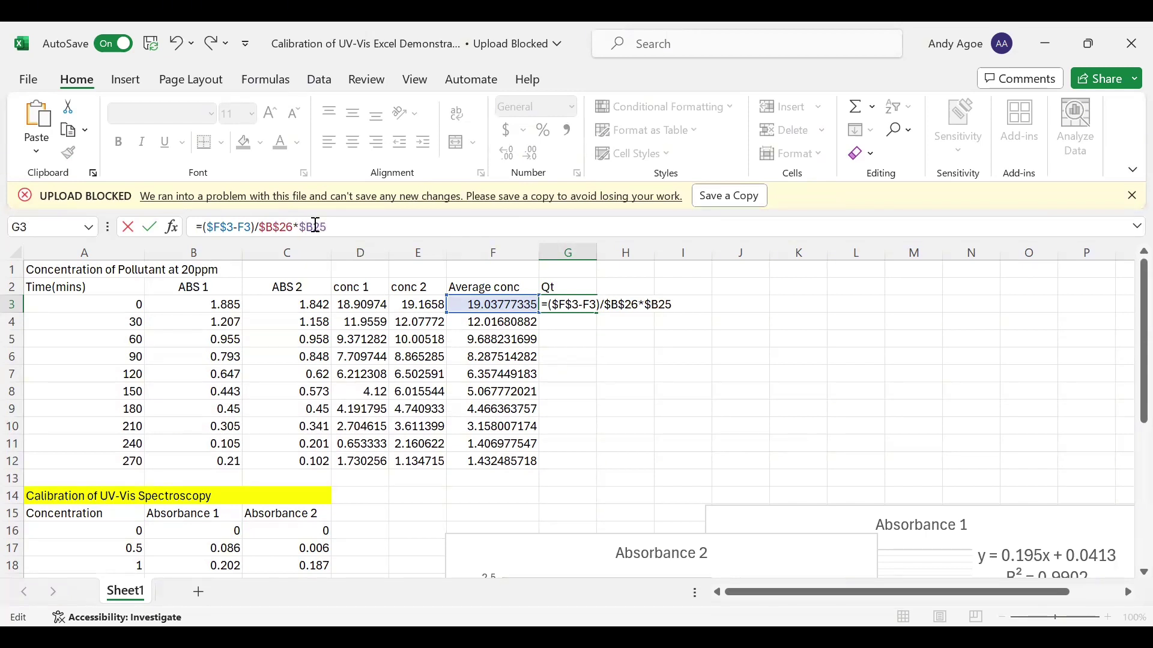
{"action": "left_click", "coordinate": [316, 227]}
{"action": "type", "text": "$"}
{"action": "key", "text": "Return"}
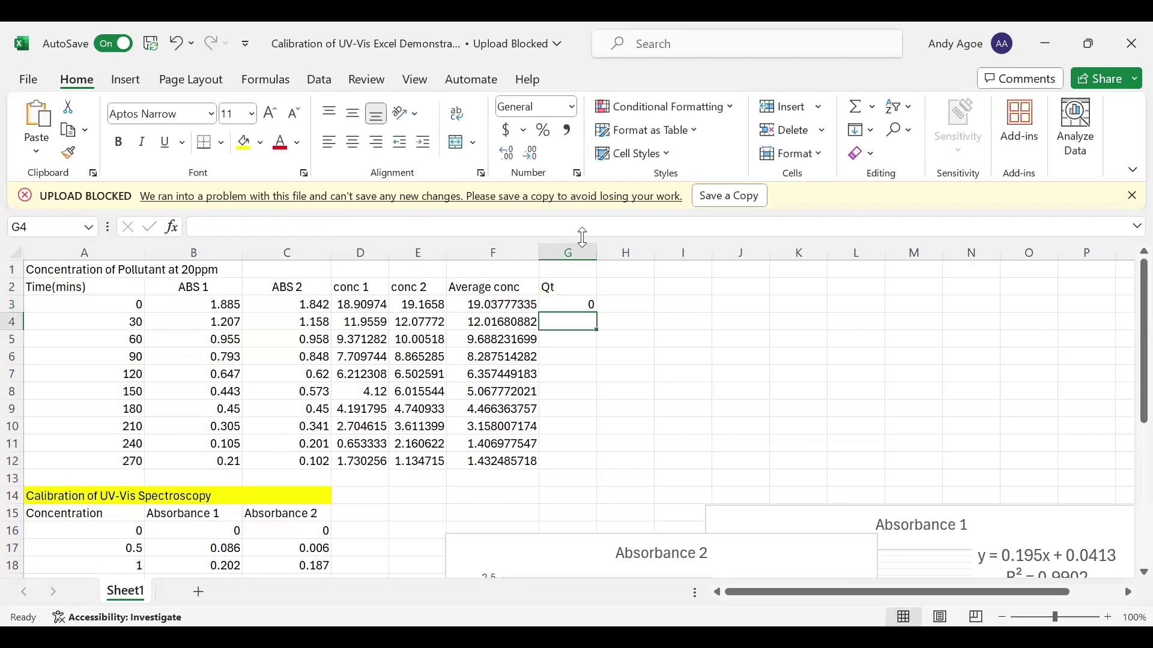
Fill the Qt formula from G3 down to G12, giving values from 0 to 29.34215.
{"action": "left_click", "coordinate": [572, 303]}
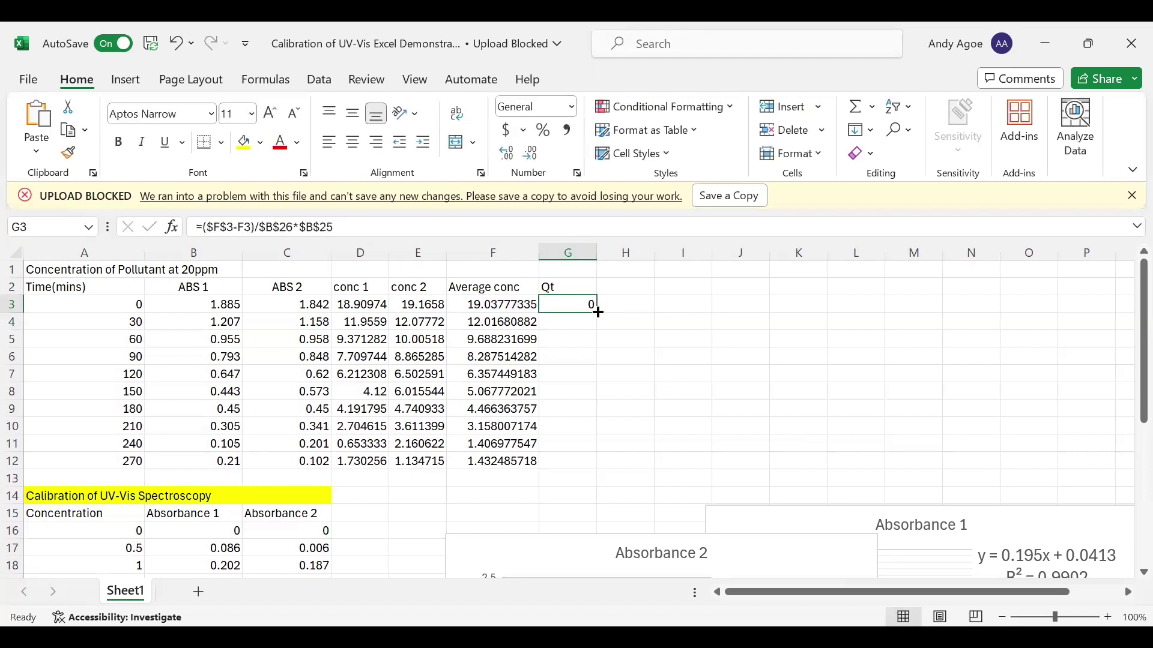
{"action": "left_click_drag", "start_coordinate": [598, 313], "coordinate": [591, 464]}
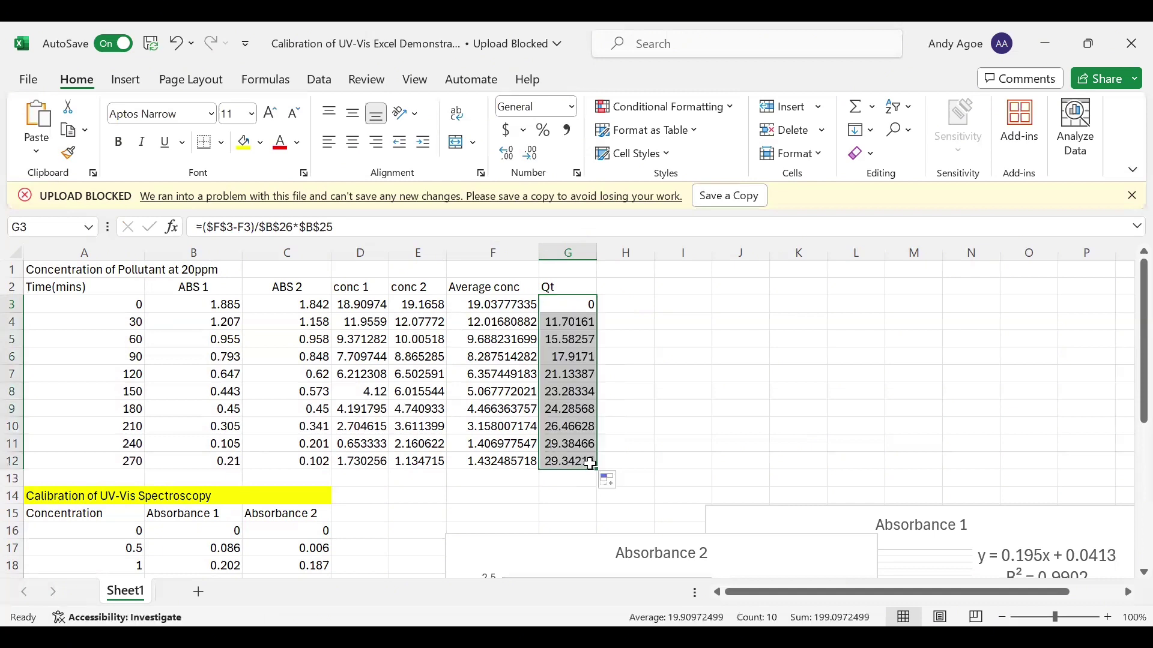
{"action": "left_click", "coordinate": [669, 391]}
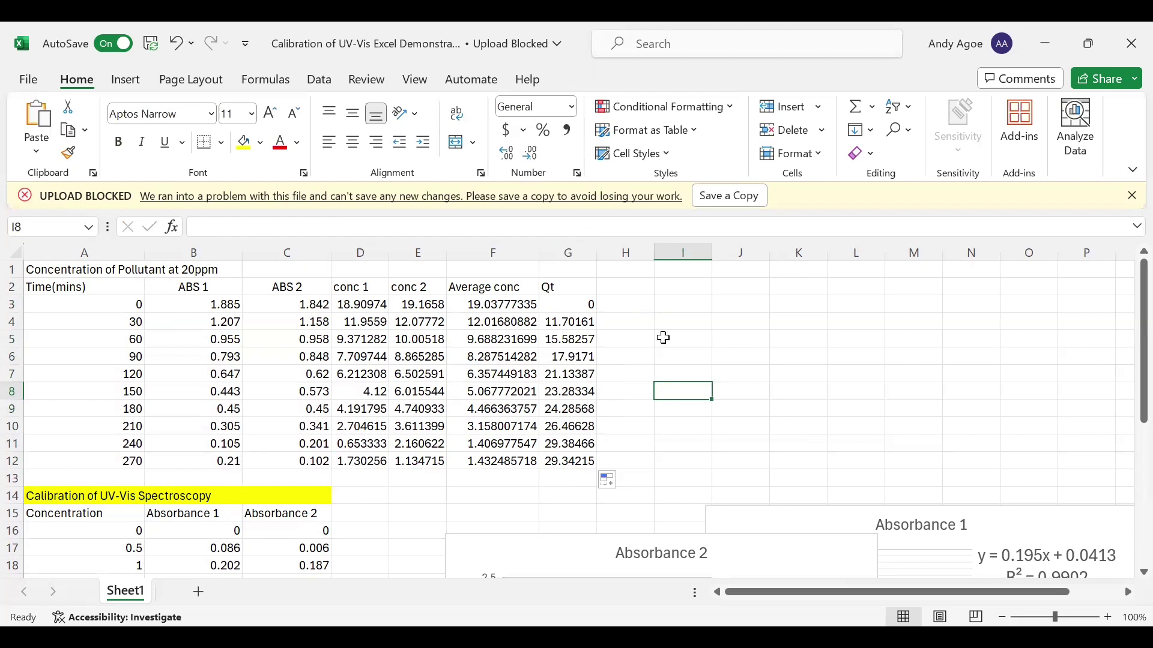
{"action": "left_click", "coordinate": [629, 292]}
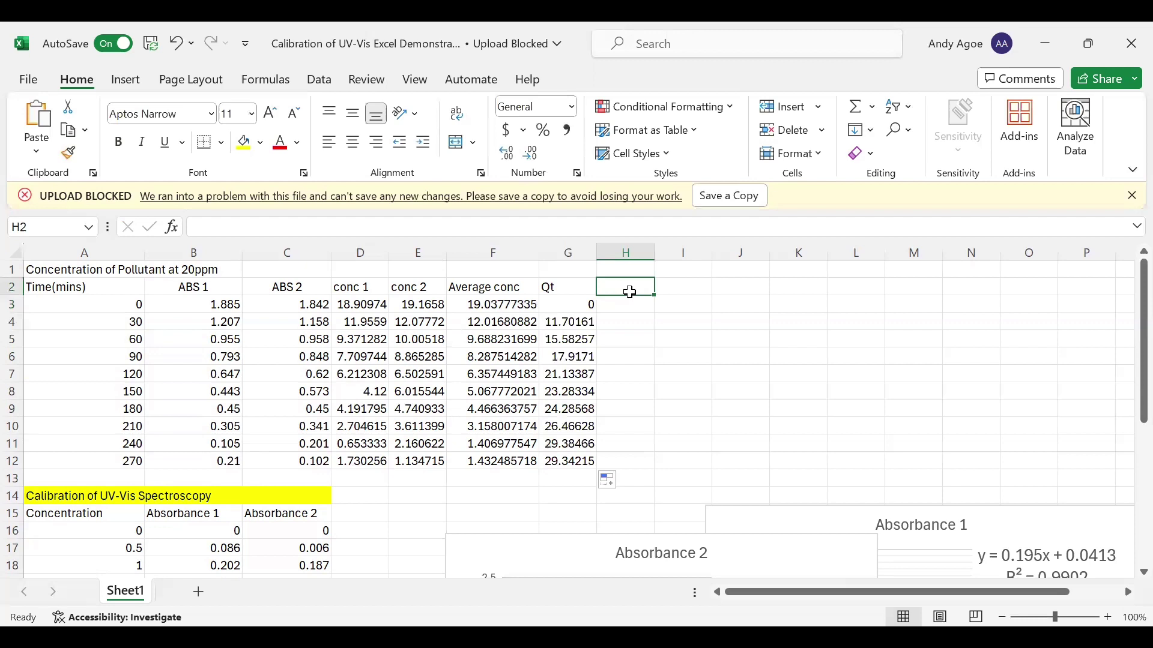
Enter 'Removal(%)' as the H2 heading beside Qt and widen column H to fit it.
{"action": "type", "text": "Re"}
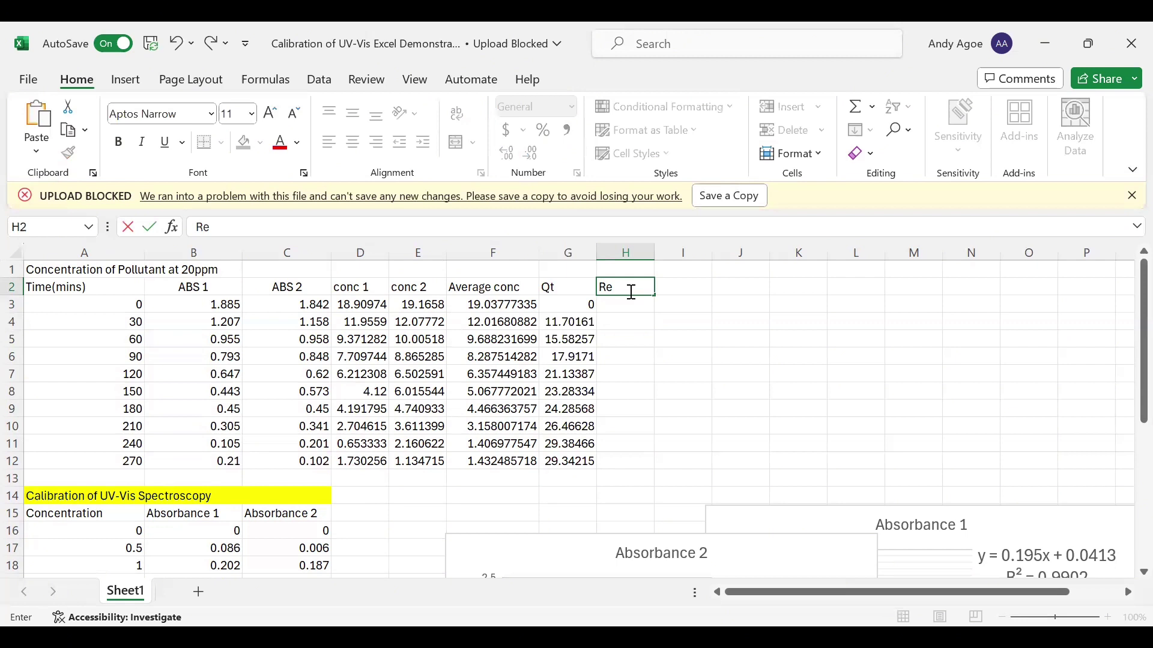
{"action": "type", "text": "moval R"}
{"action": "key", "text": "BackSpace"}
{"action": "type", "text": "(%)"}
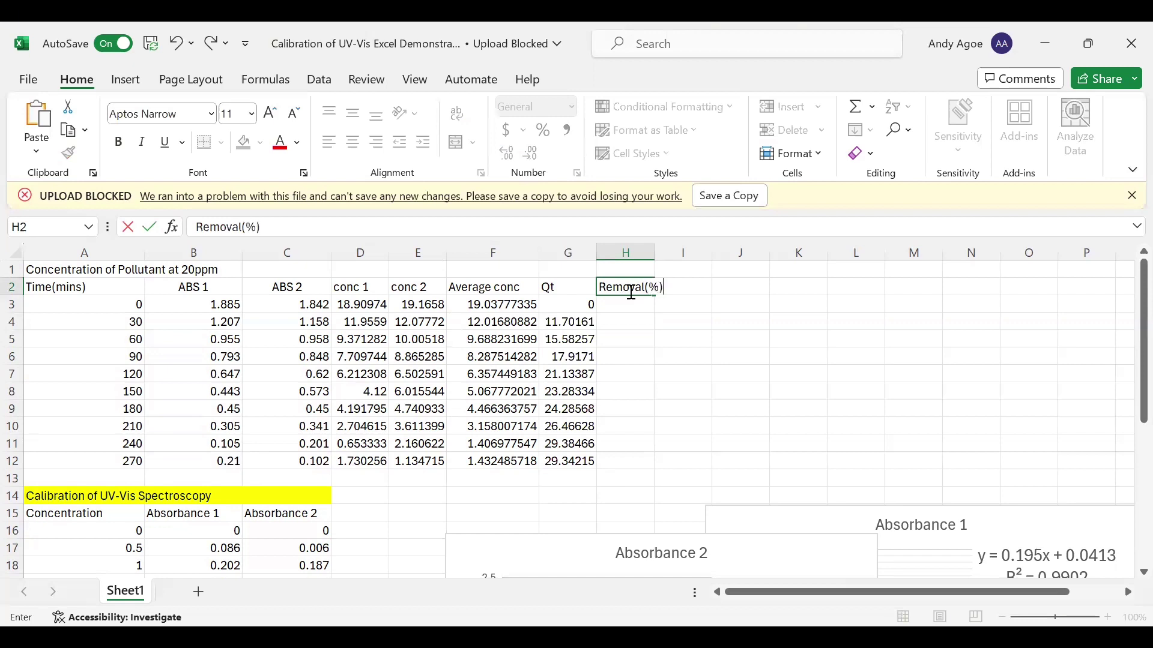
{"action": "left_click", "coordinate": [718, 344]}
{"action": "left_click_drag", "start_coordinate": [655, 252], "coordinate": [671, 257]}
{"action": "left_click", "coordinate": [637, 306]}
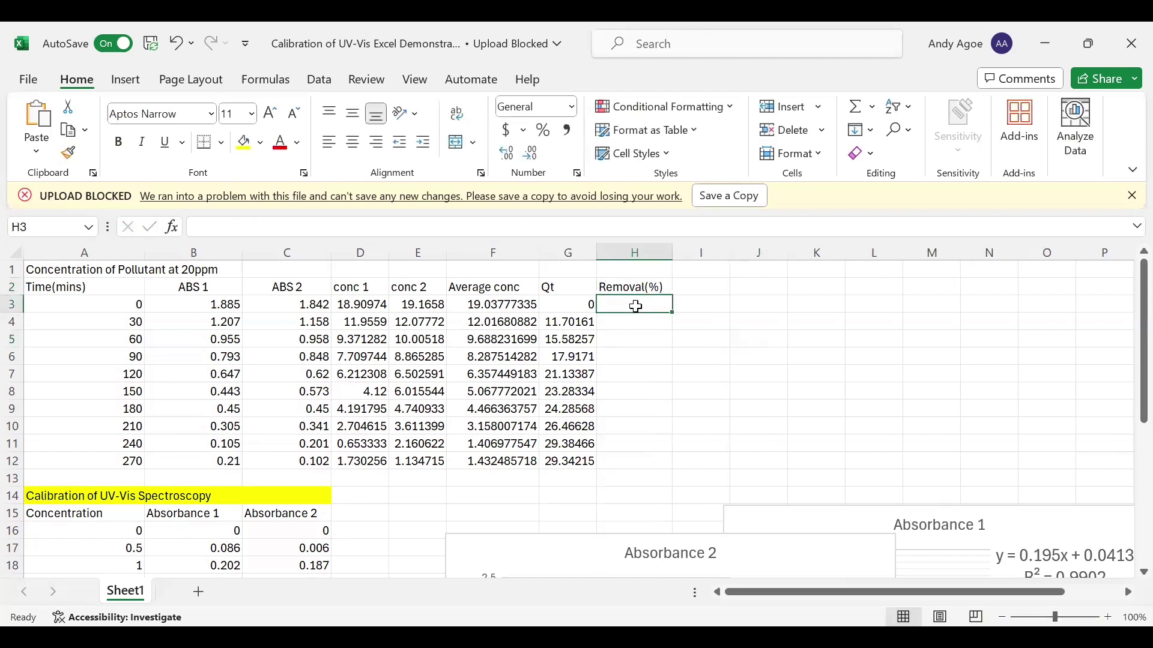
Enter =(20-F3)/20*100 in H3, giving a first removal of 4.81113325.
{"action": "type", "text": "="}
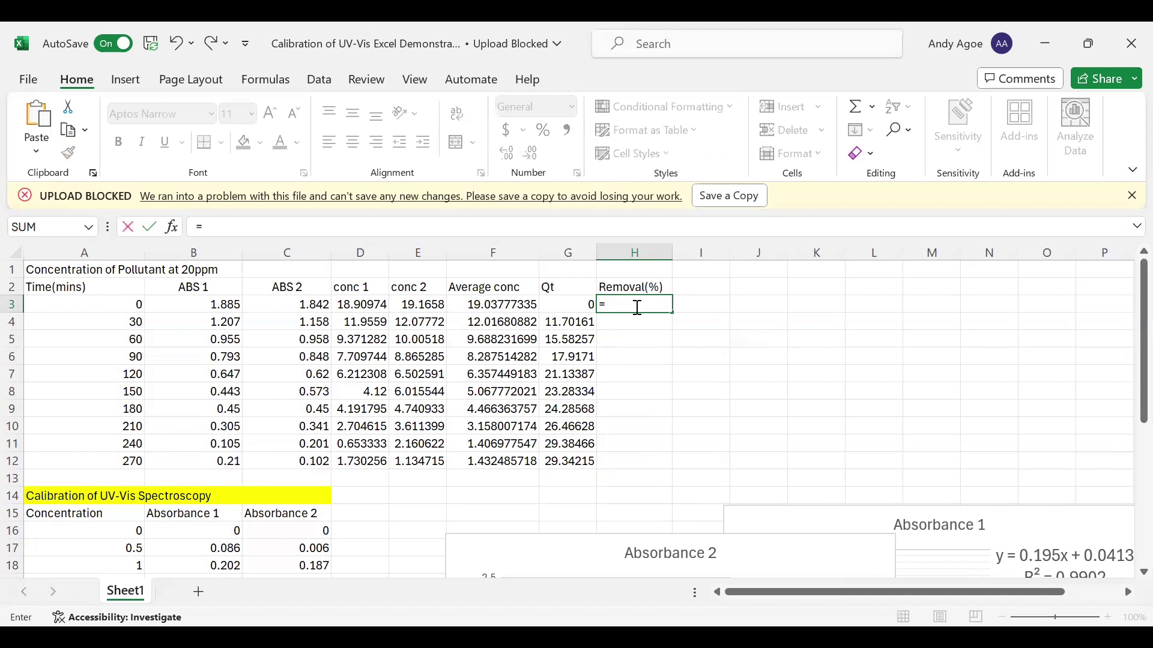
{"action": "type", "text": "("}
{"action": "type", "text": "20-"}
{"action": "left_click", "coordinate": [505, 305]}
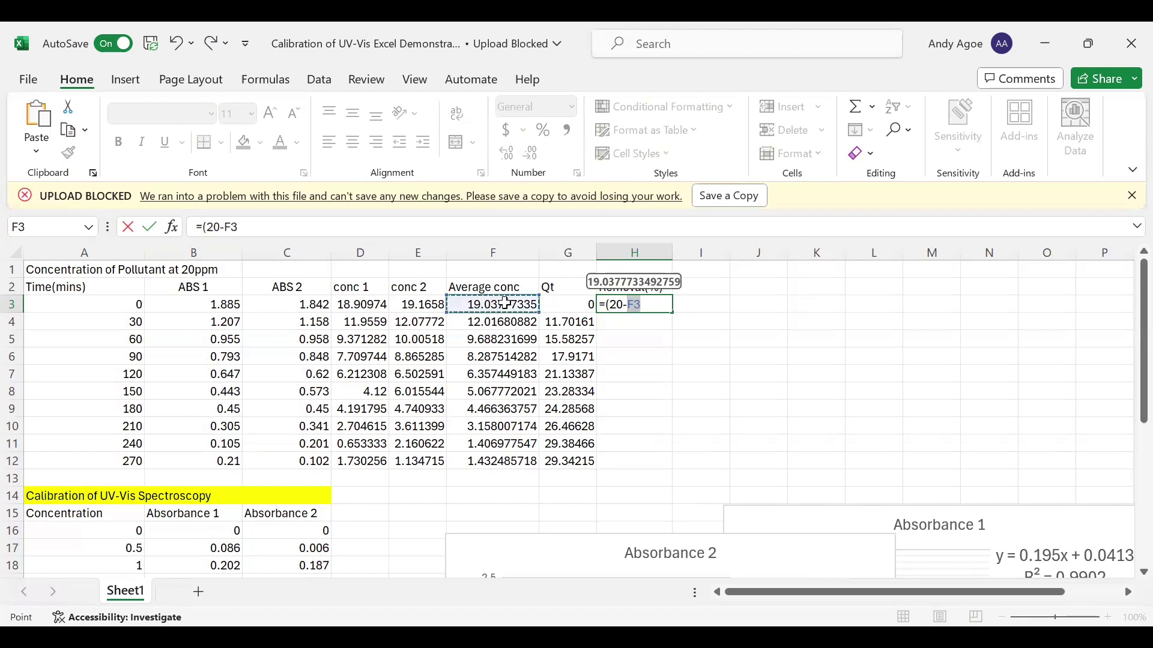
{"action": "type", "text": ")"}
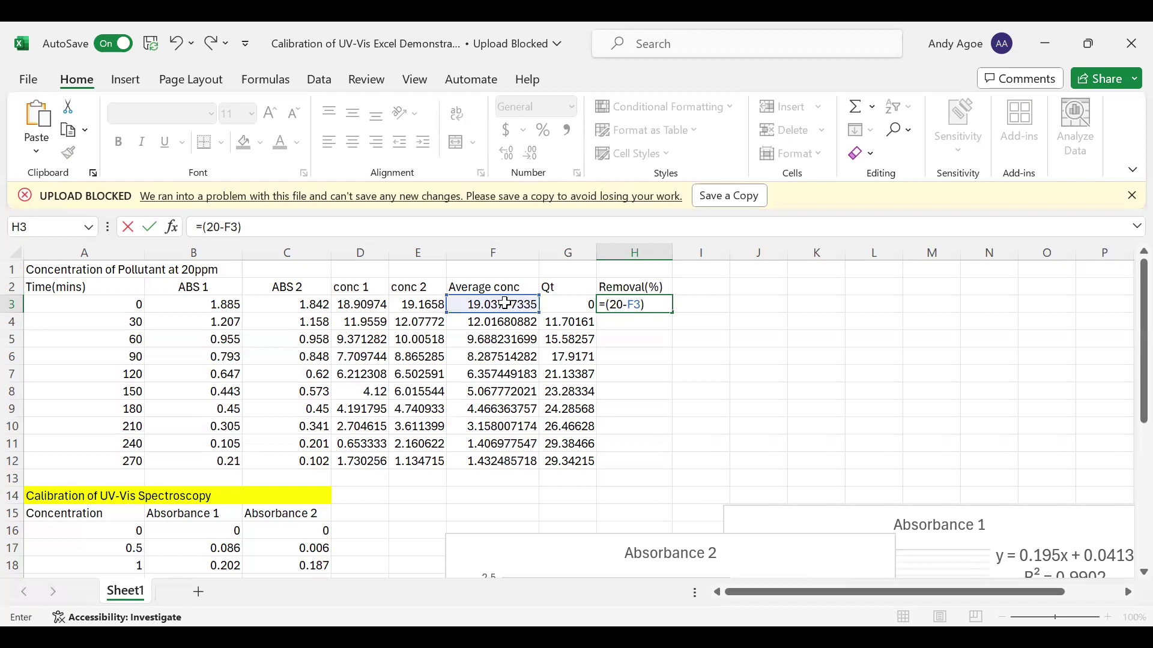
{"action": "type", "text": "/20*100"}
{"action": "key", "text": "Return"}
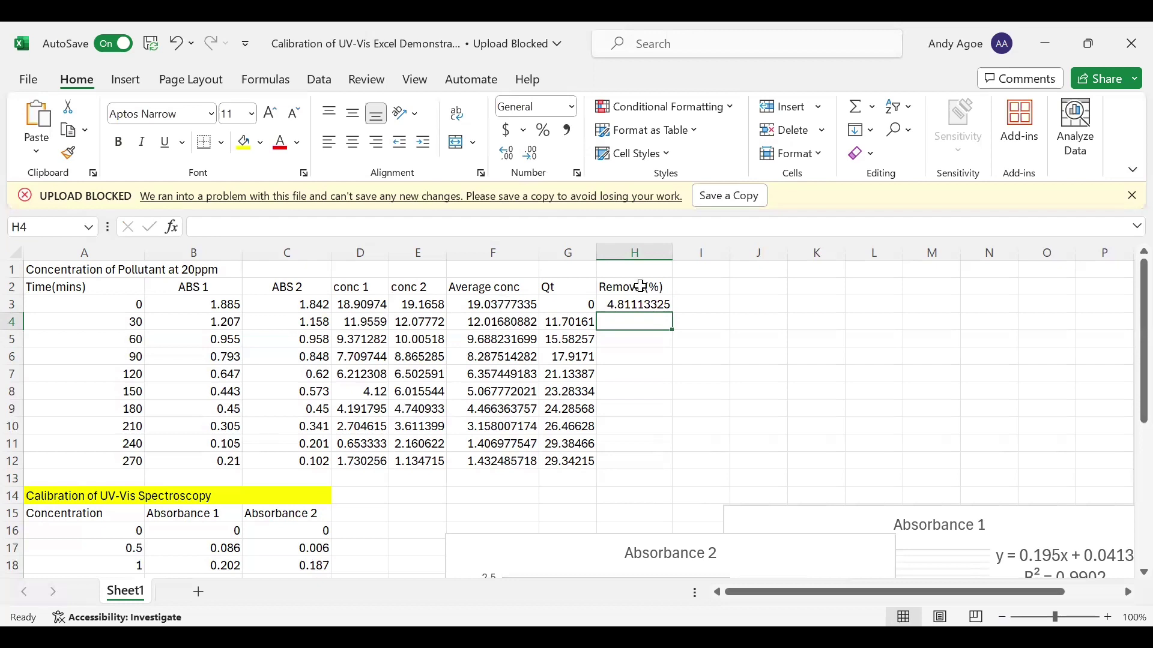
Copy the H3 removal formula down to H12 (4.81113325 to 92.8375714) and check H12's formula.
{"action": "left_click", "coordinate": [667, 305]}
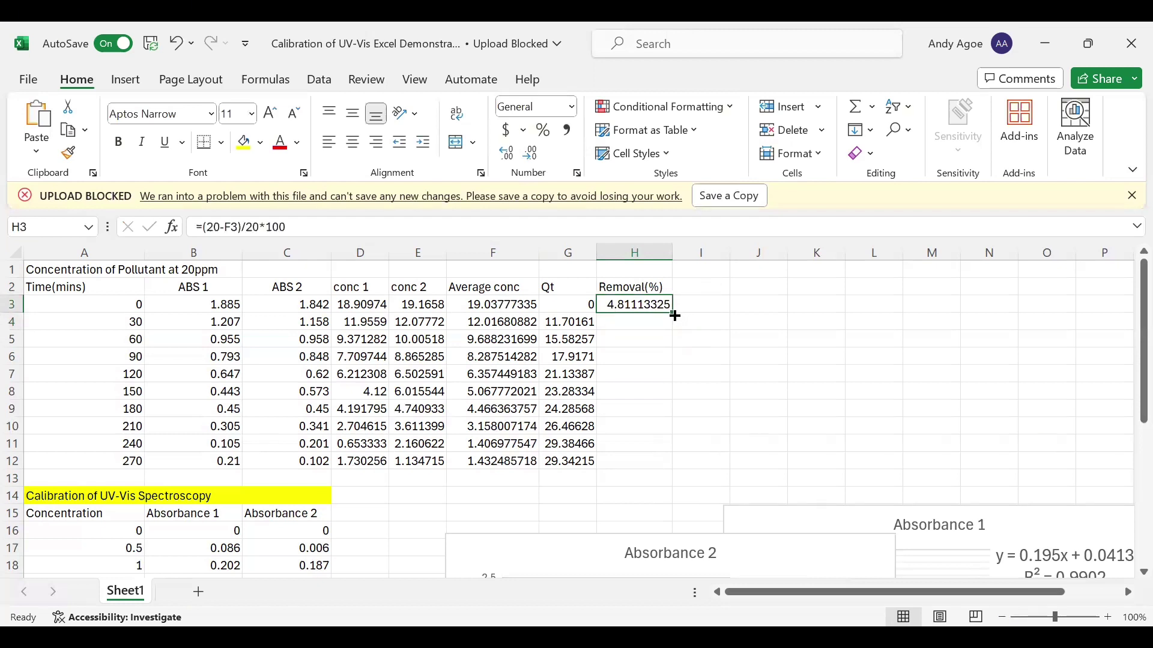
{"action": "left_click_drag", "start_coordinate": [675, 316], "coordinate": [776, 441]}
{"action": "left_click", "coordinate": [778, 441]}
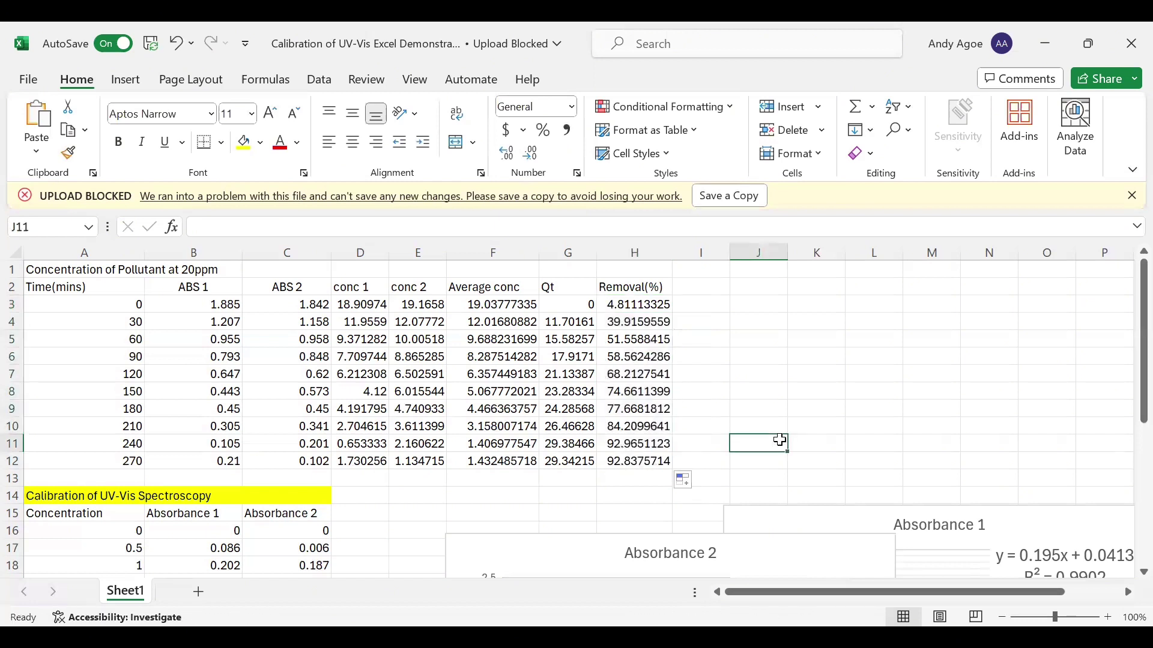
{"action": "left_click", "coordinate": [614, 460]}
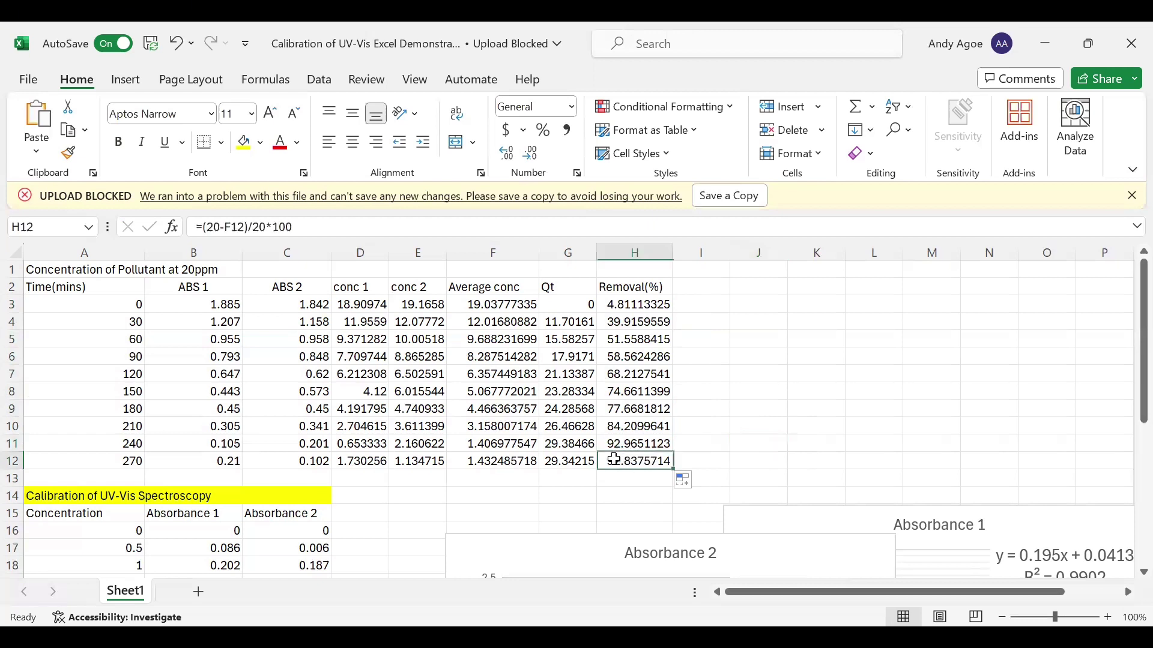
{"action": "left_click", "coordinate": [718, 458]}
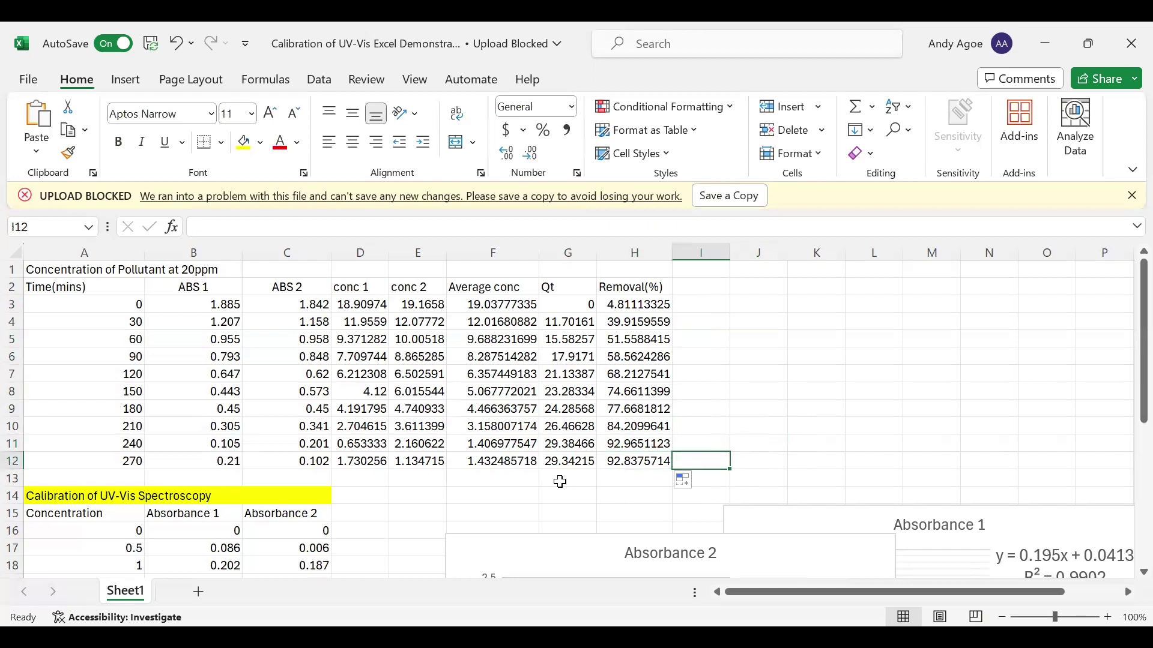